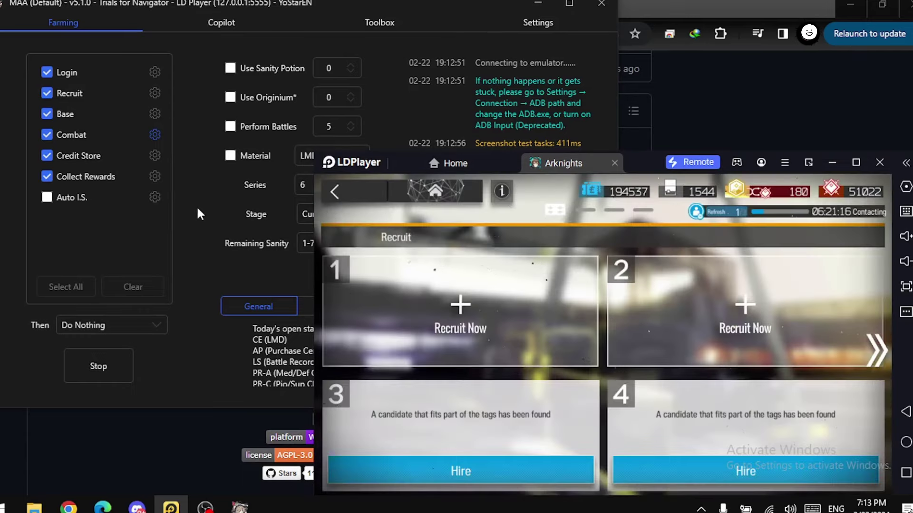
Compare the MAA task log with the Arknights recruitment screen in LDPlayer, leaving the MAA window in front.
click(198, 209)
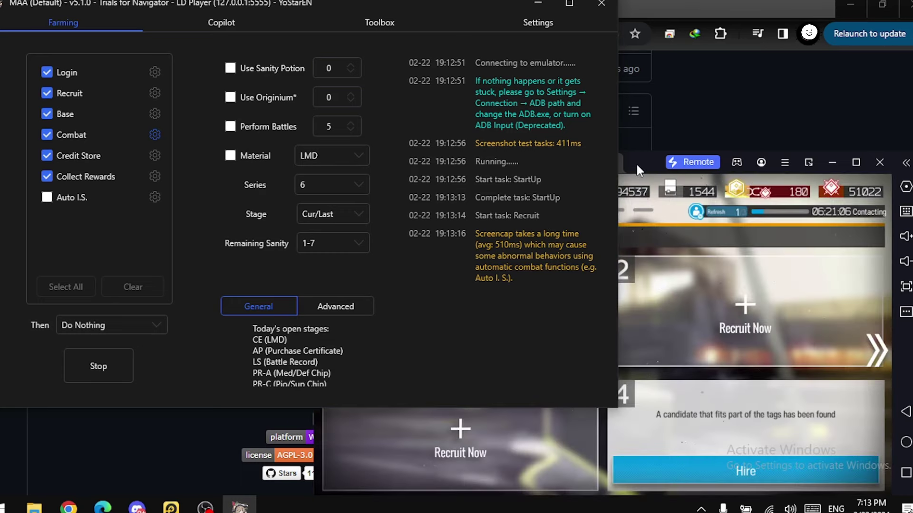
click(635, 162)
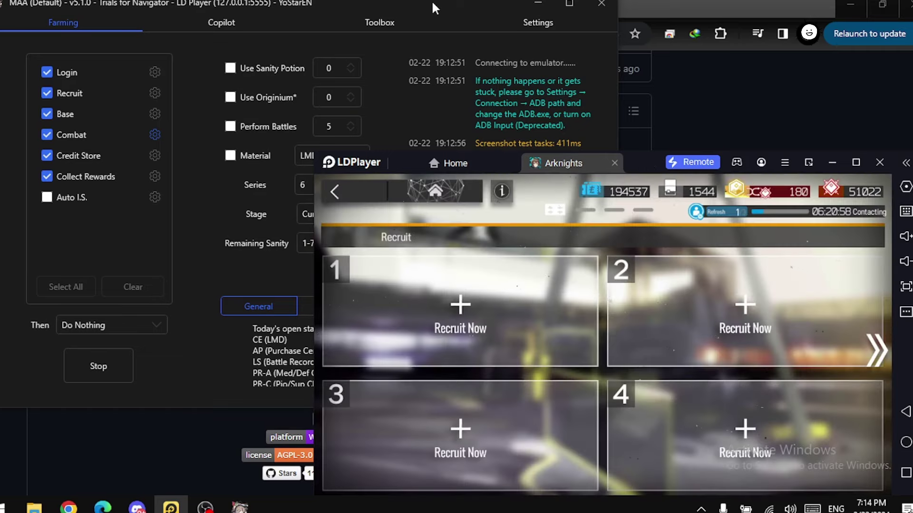
click(432, 0)
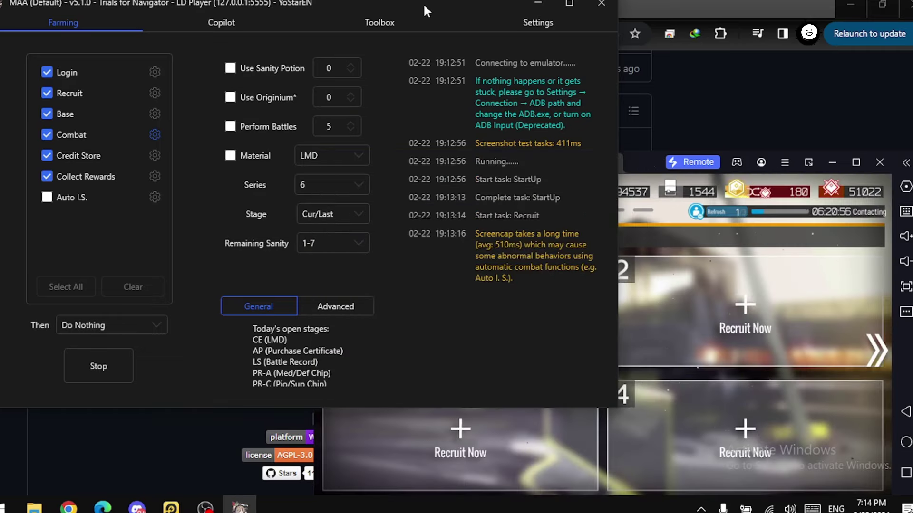
drag(429, 3, 432, 2)
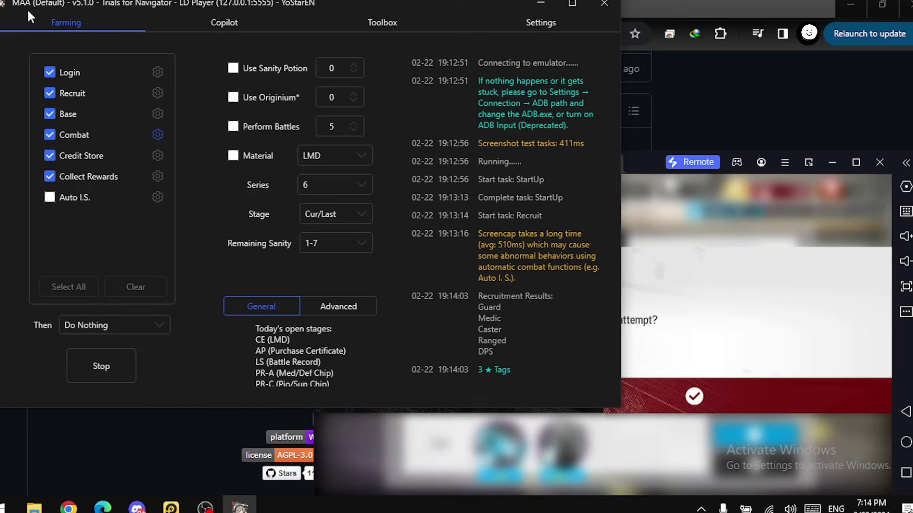
Switch to Chrome and look through the MaaAssistantArknights GitHub repository, from its file list to the README's language links and introduction.
click(719, 3)
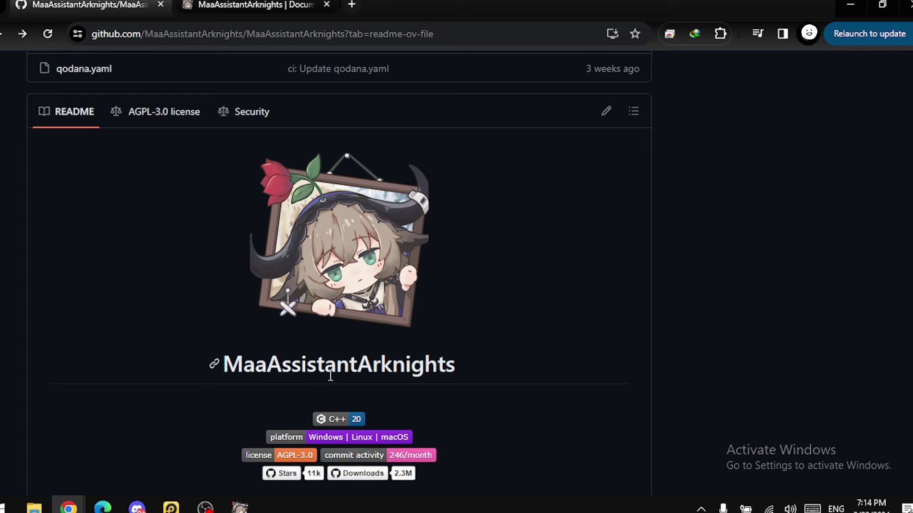
scroll(478, 375, down, 3)
scroll(478, 375, up, 3)
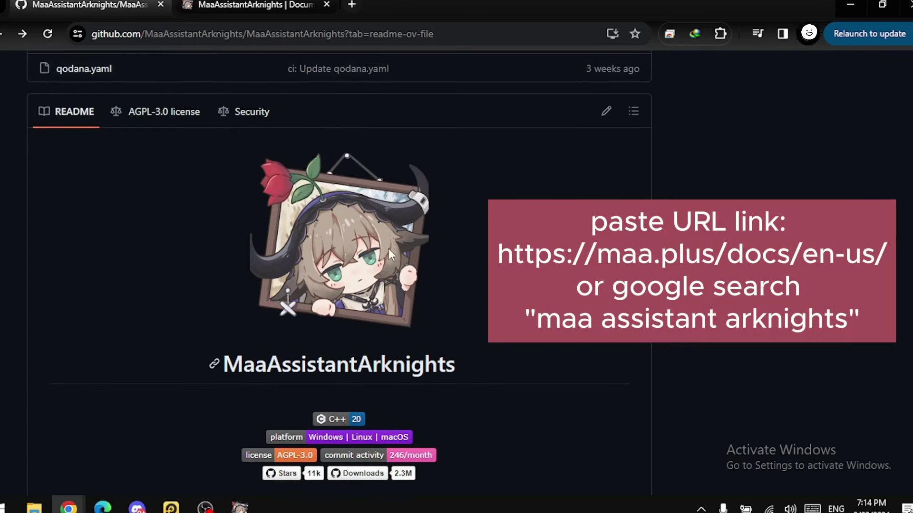
scroll(339, 274, up, 10)
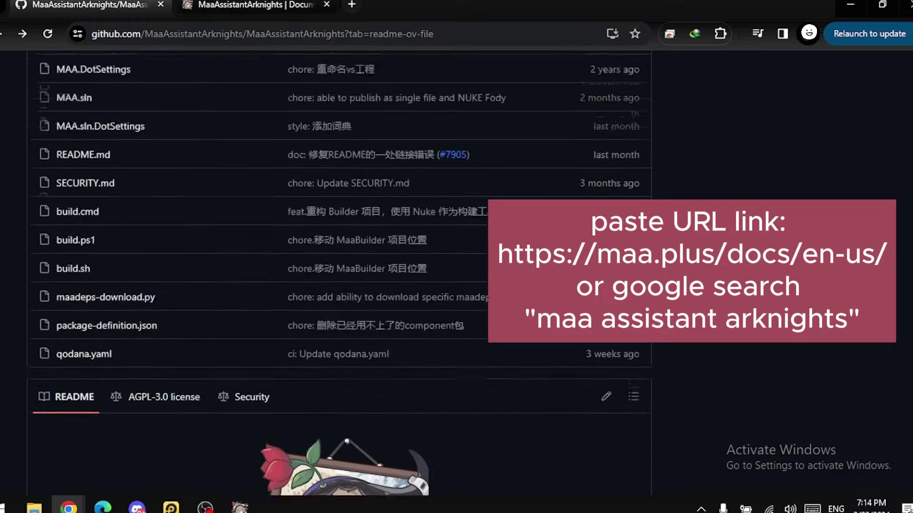
scroll(338, 273, up, 9)
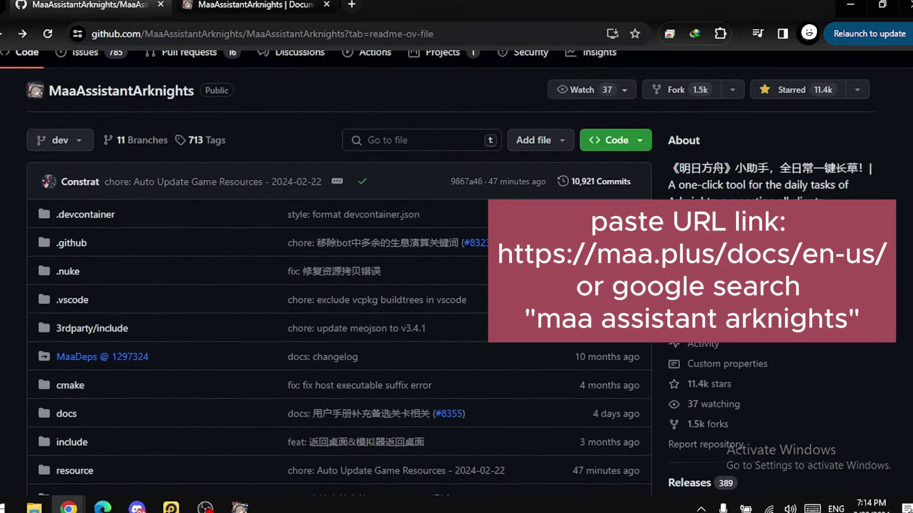
scroll(338, 274, up, 1)
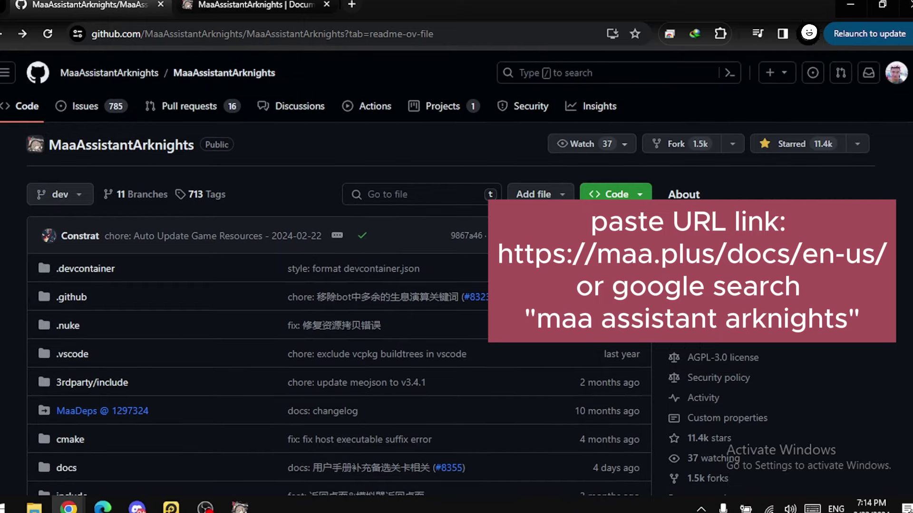
scroll(338, 274, down, 18)
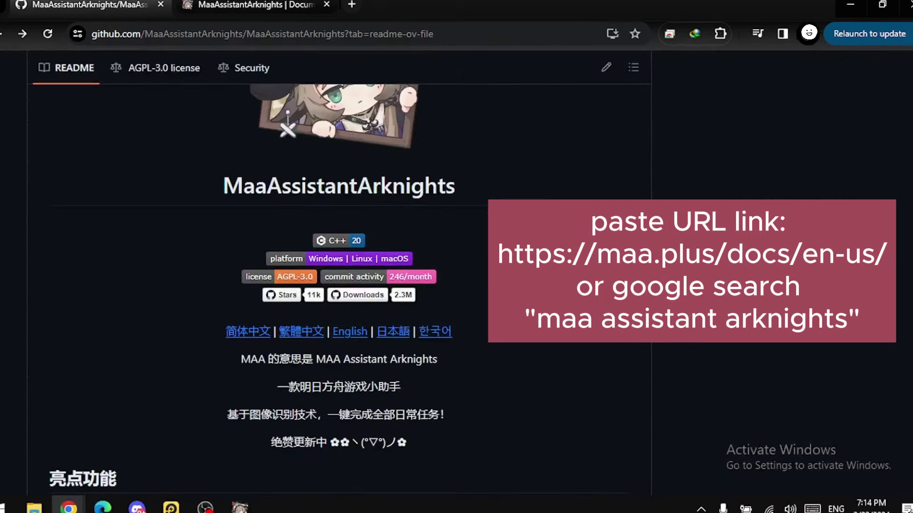
scroll(339, 274, up, 1)
scroll(168, 392, down, 6)
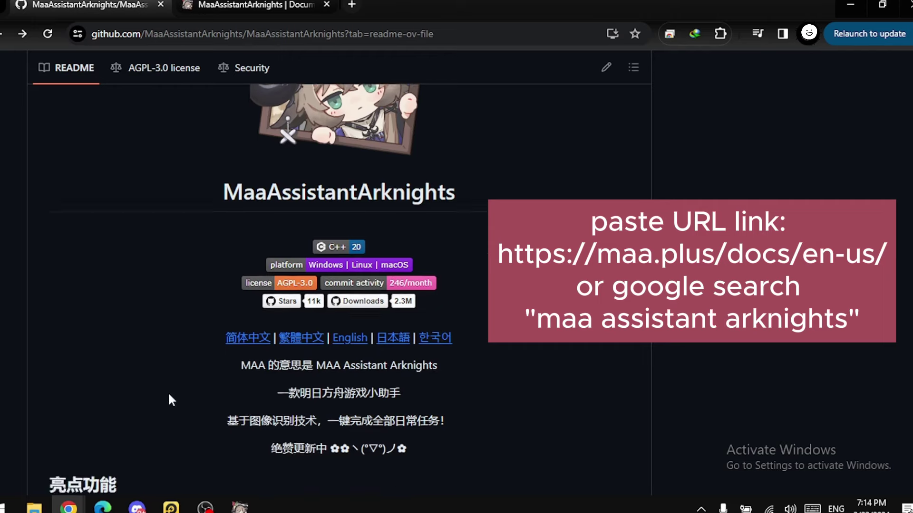
scroll(344, 361, up, 3)
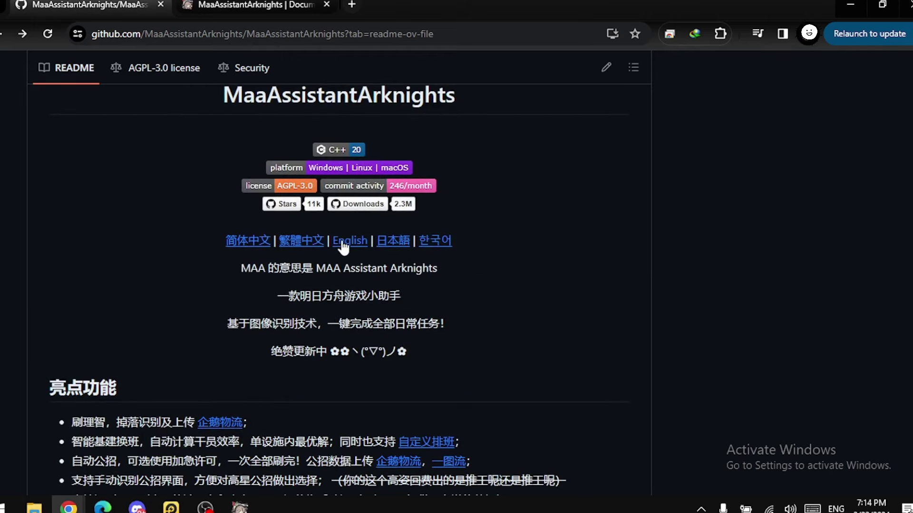
Read the feature list and the Farming screenshot in the English MAA documentation at maa.plus/docs/en-us.
click(257, 4)
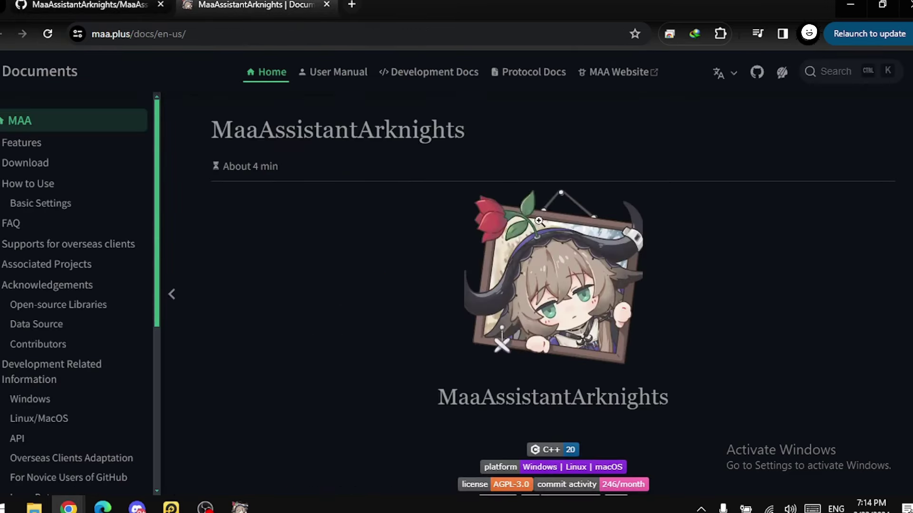
scroll(532, 212, down, 12)
scroll(528, 228, up, 4)
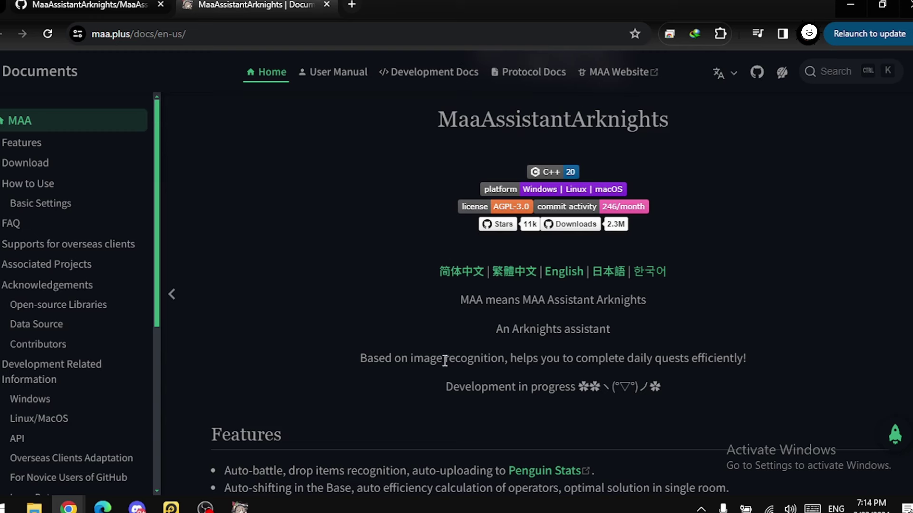
scroll(456, 358, down, 4)
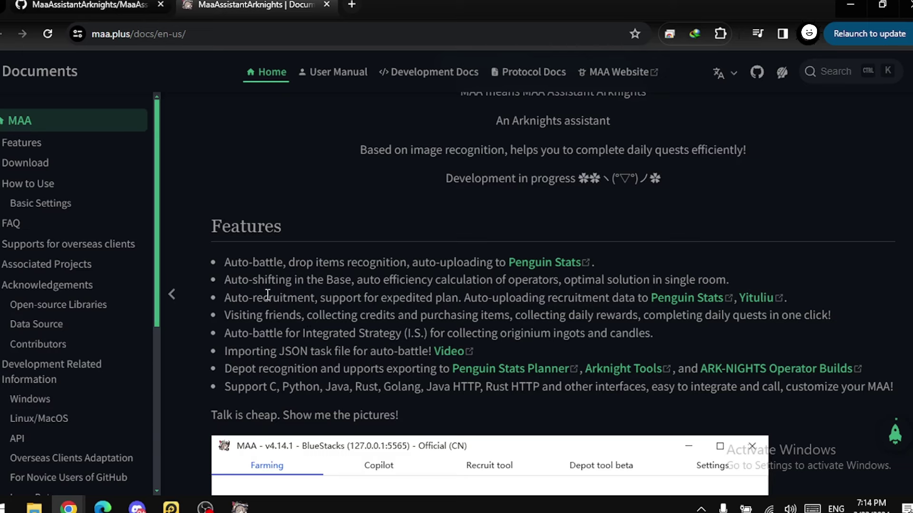
scroll(257, 290, down, 7)
scroll(243, 283, up, 1)
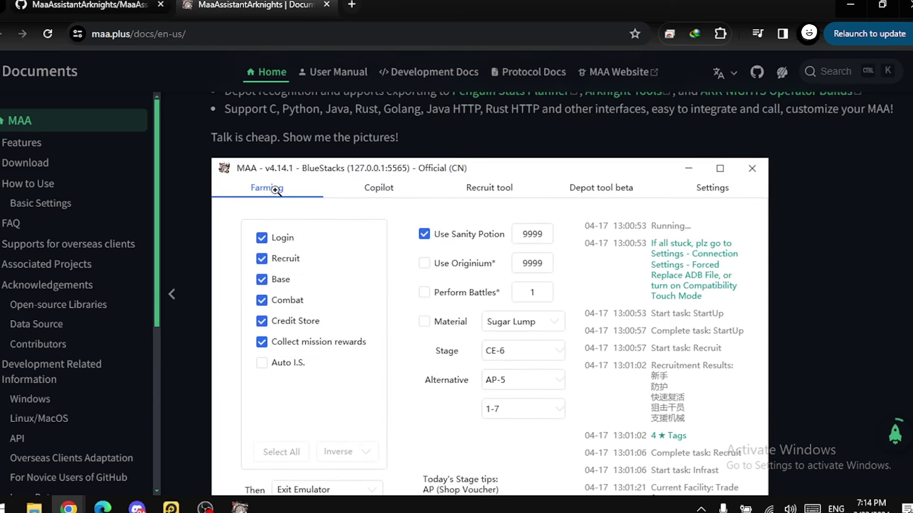
scroll(302, 383, down, 3)
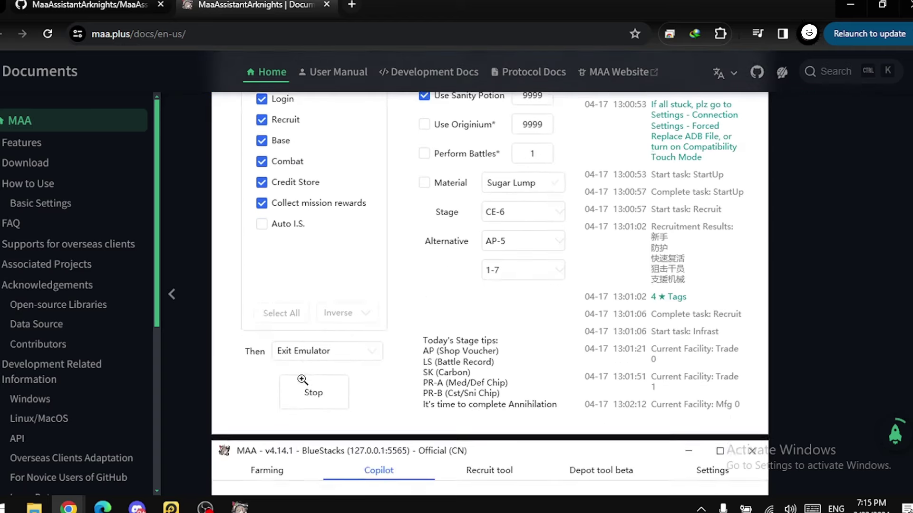
scroll(302, 380, up, 3)
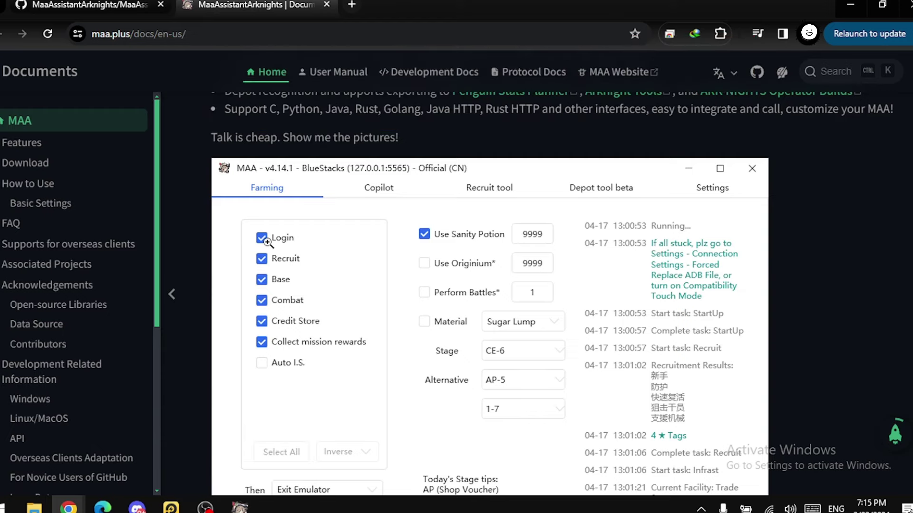
Switch to MAA and examine the Combat task's Material choices and the stages offered for Remaining Sanity.
mouse_move(241, 508)
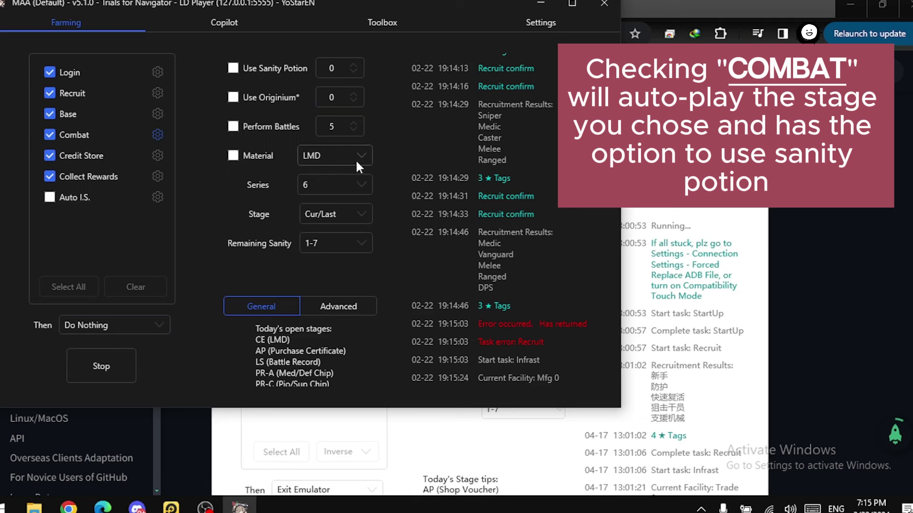
click(358, 156)
click(365, 155)
click(362, 243)
click(362, 243)
click(362, 243)
scroll(327, 403, down, 3)
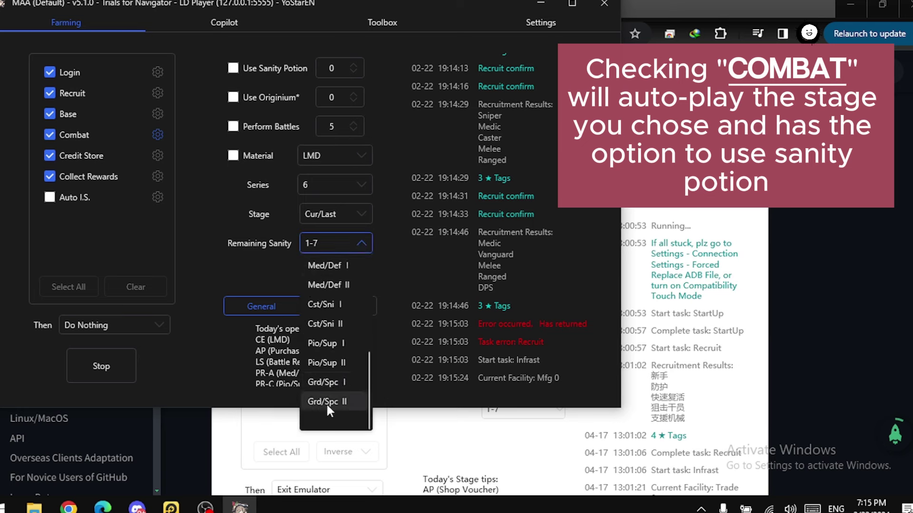
scroll(342, 379, up, 1)
scroll(342, 379, up, 2)
scroll(340, 386, down, 2)
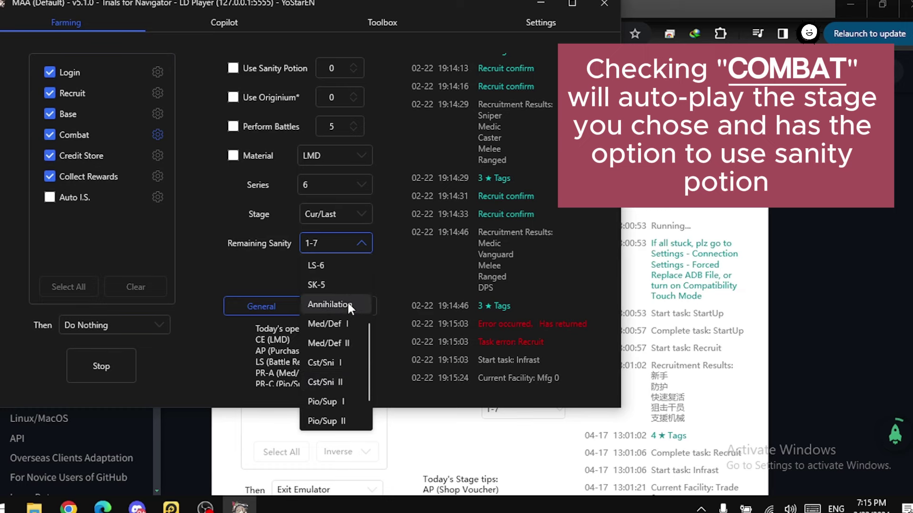
scroll(343, 306, down, 1)
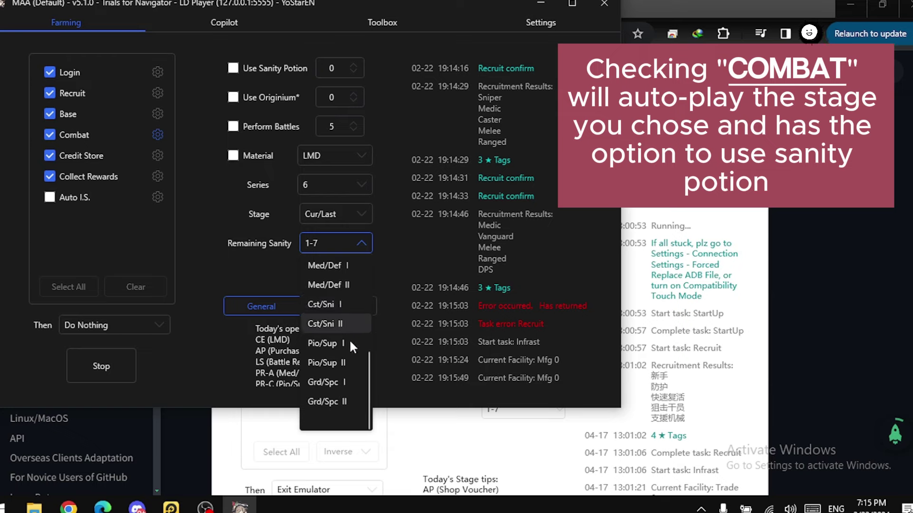
scroll(344, 340, up, 1)
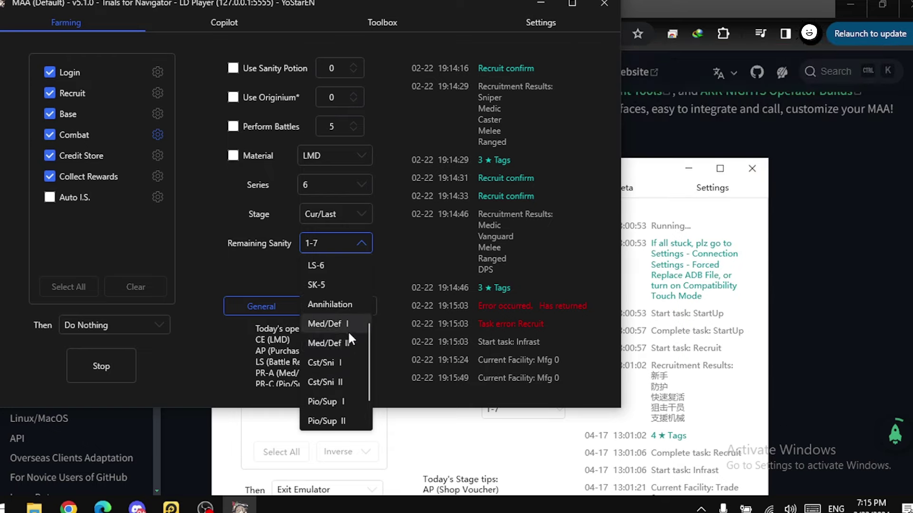
scroll(347, 329, up, 1)
scroll(345, 381, up, 1)
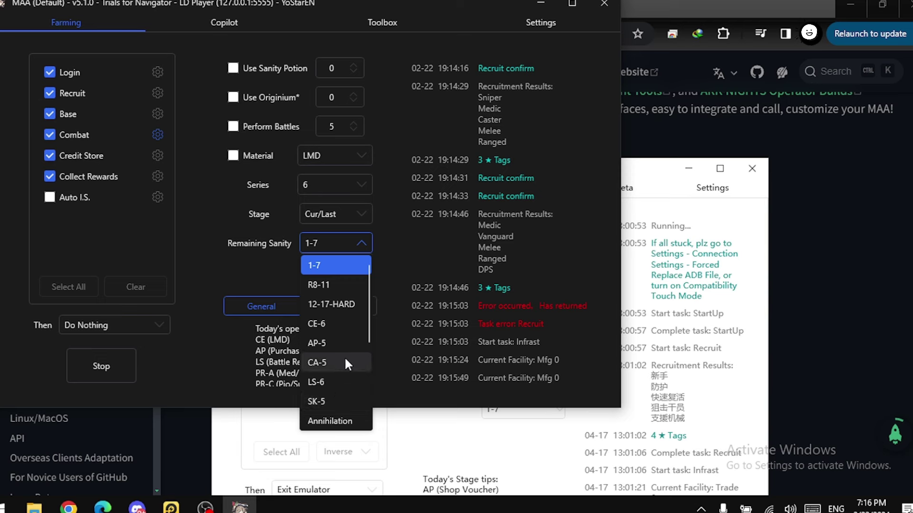
scroll(332, 340, up, 1)
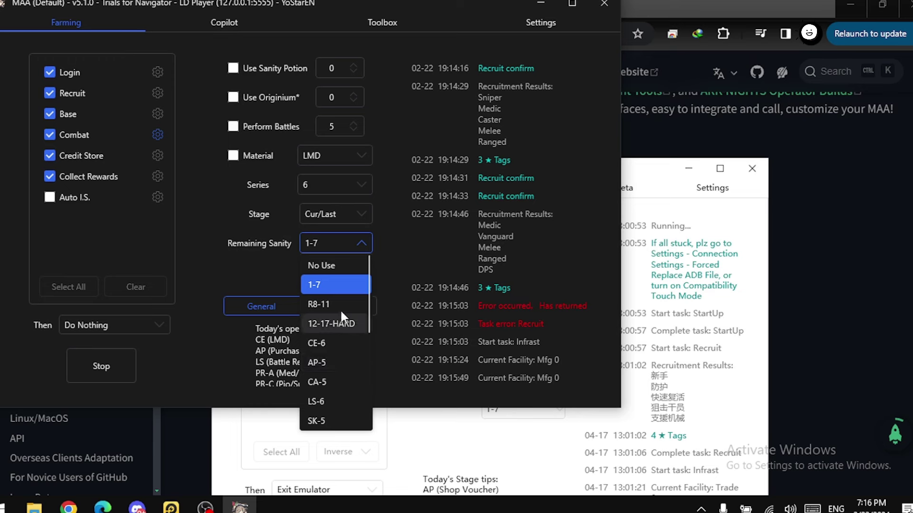
scroll(341, 311, down, 9)
scroll(341, 378, down, 1)
scroll(341, 342, up, 9)
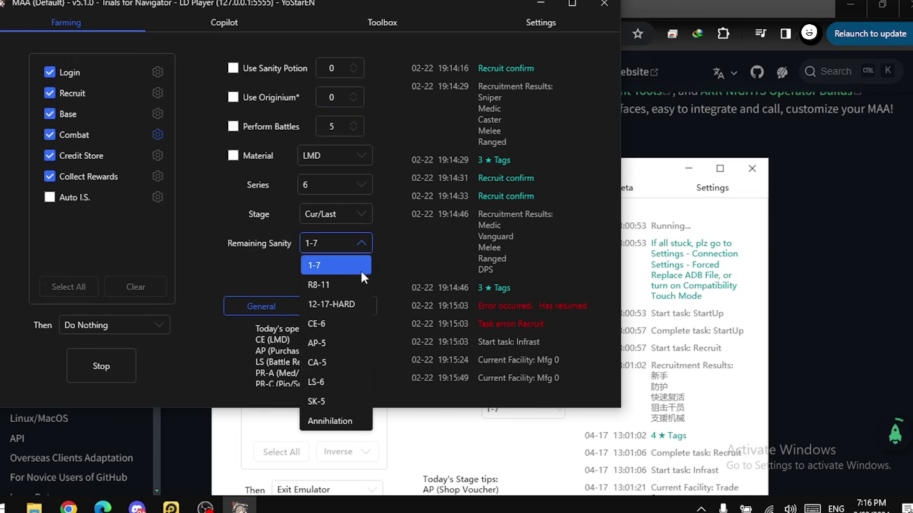
click(418, 281)
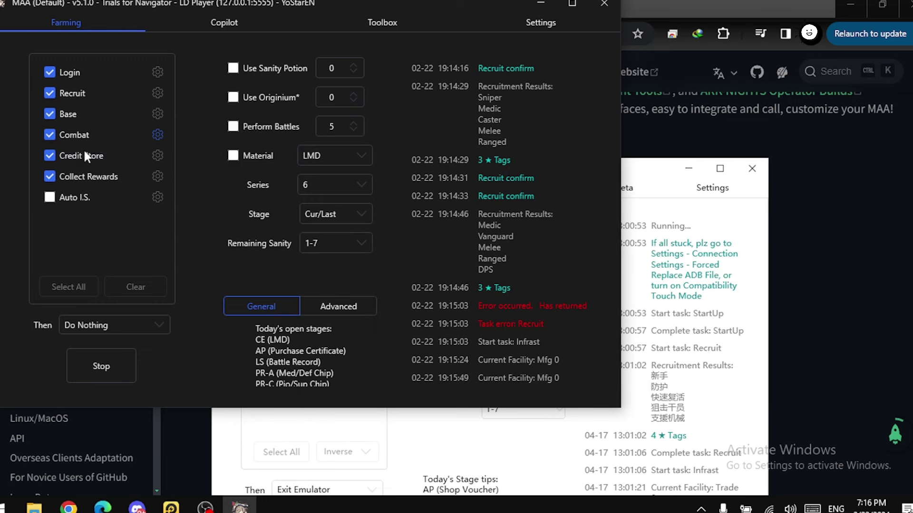
View the settings of the Credit Store, Collect Rewards, Auto I.S. and Login tasks in turn.
click(158, 155)
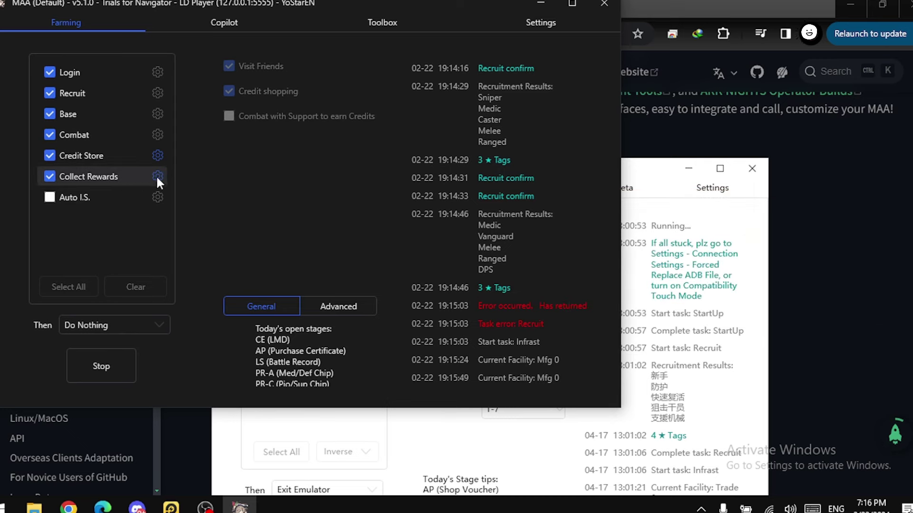
click(158, 175)
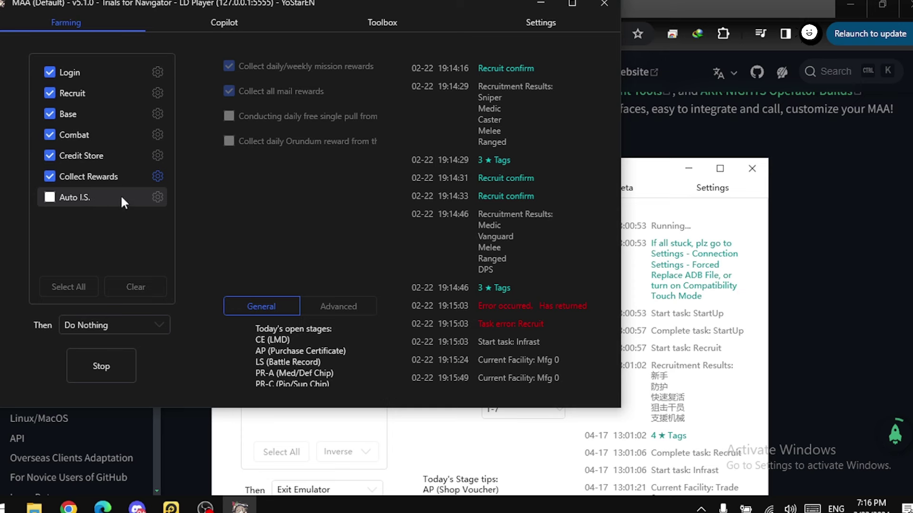
click(158, 198)
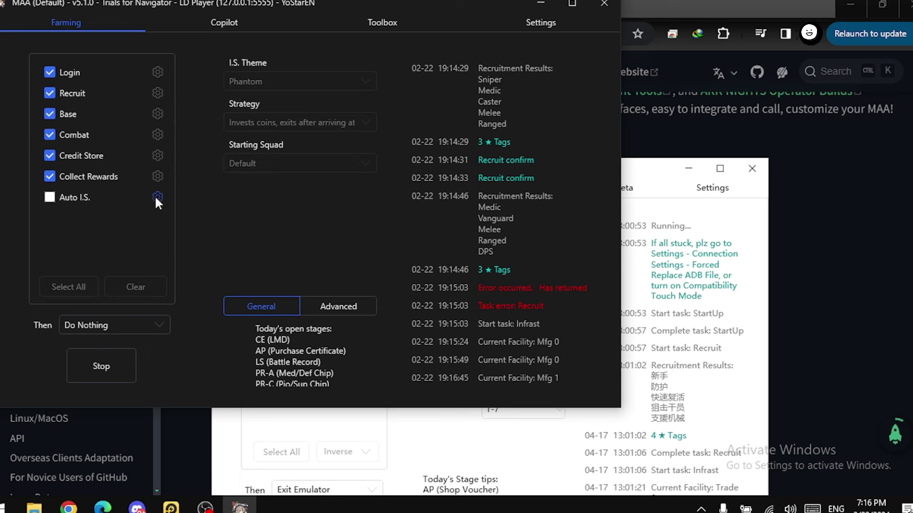
click(158, 72)
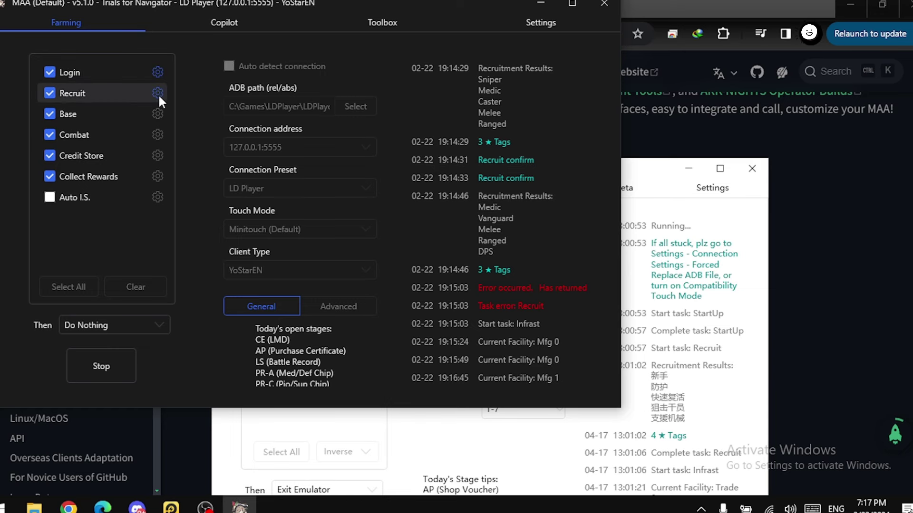
Switch to the MaaAssistantArknights GitHub repository in Chrome and open its maa.plus website link in a new tab.
click(677, 7)
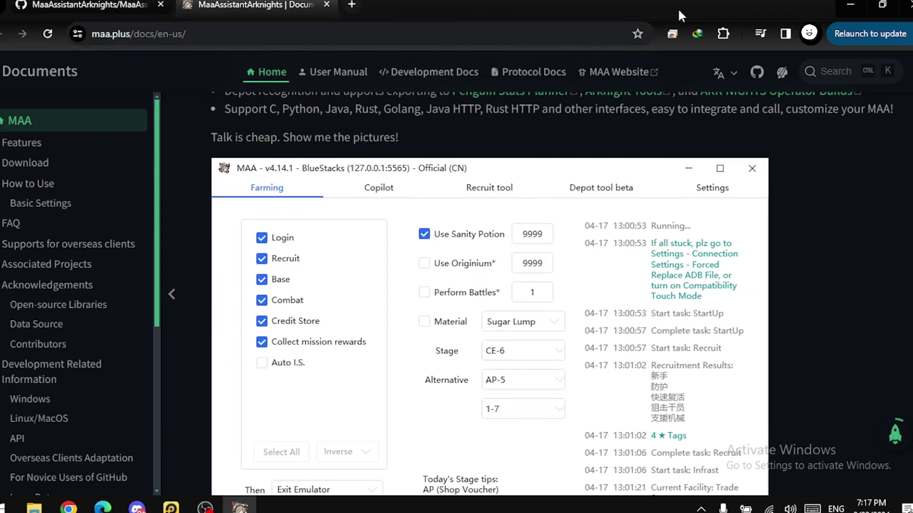
click(112, 14)
scroll(647, 318, up, 5)
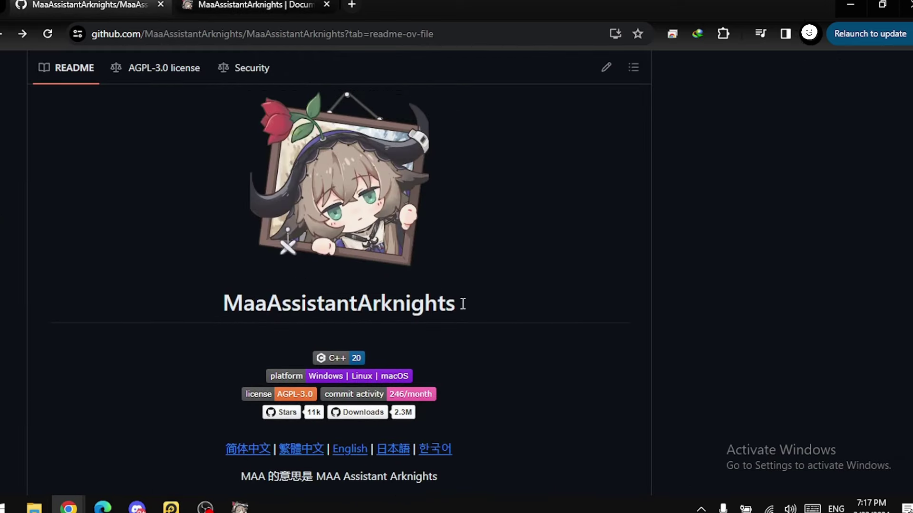
scroll(339, 285, up, 10)
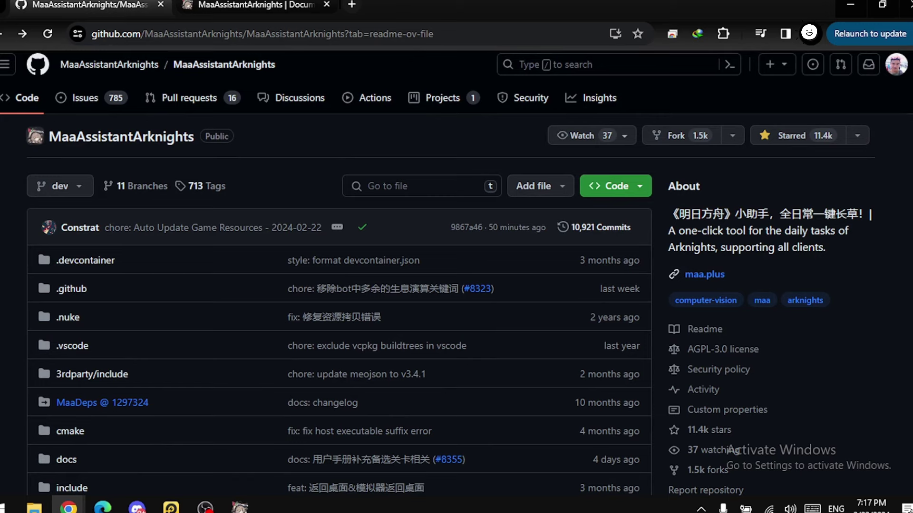
middle_click(708, 277)
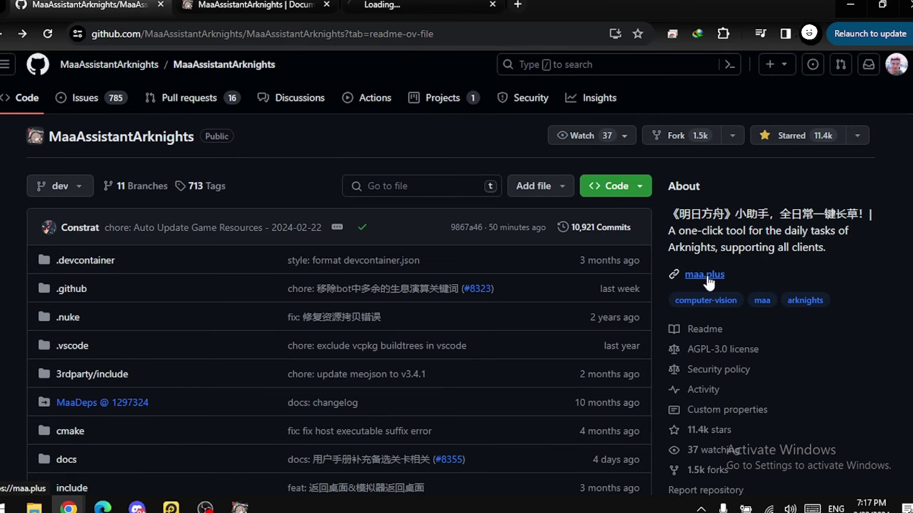
View the maa.plus website and the MaaAssistantArknights GitHub repository, and return to the English MAA documentation.
click(389, 10)
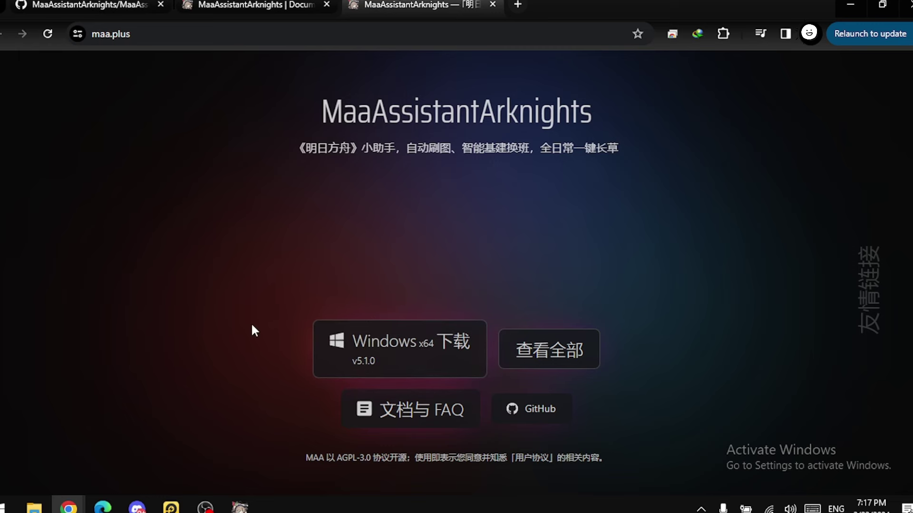
click(105, 5)
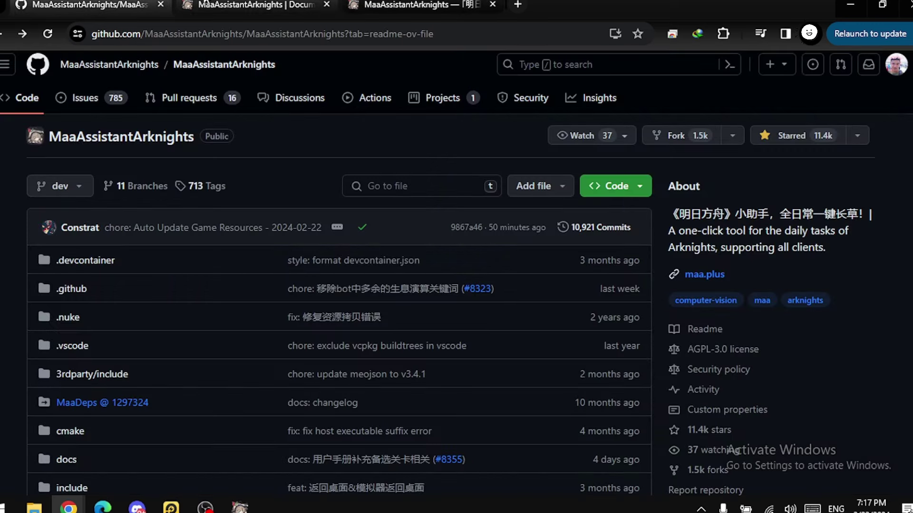
click(247, 4)
Open the file location of the MAA shortcut pinned in the Windows Start menu.
mouse_move(34, 507)
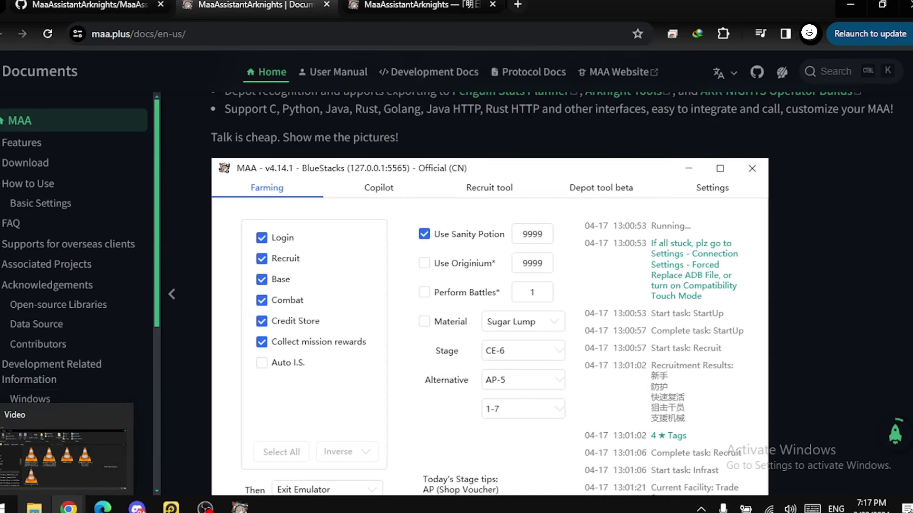
click(13, 508)
scroll(408, 352, down, 5)
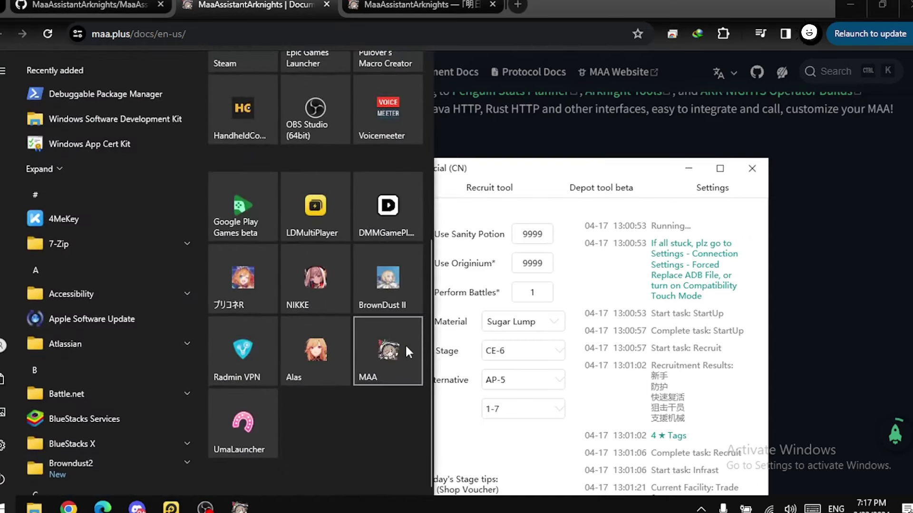
right_click(400, 370)
mouse_move(471, 428)
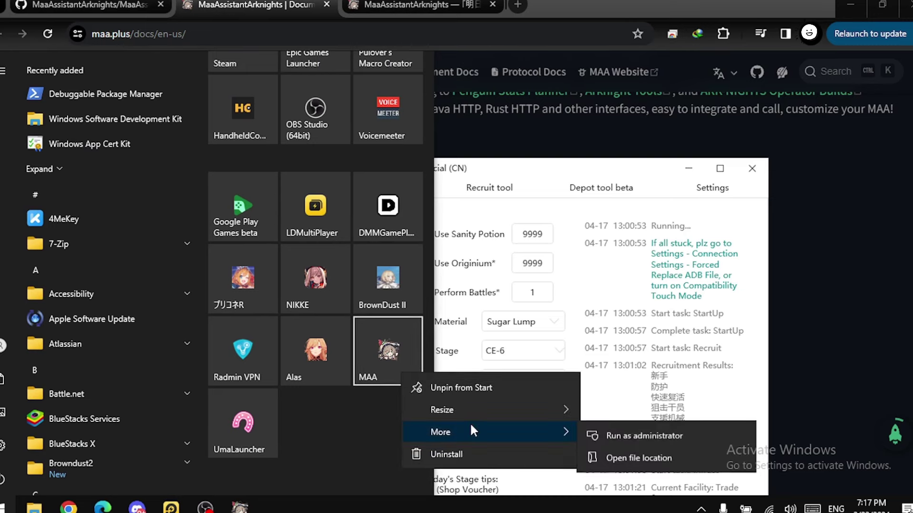
click(640, 441)
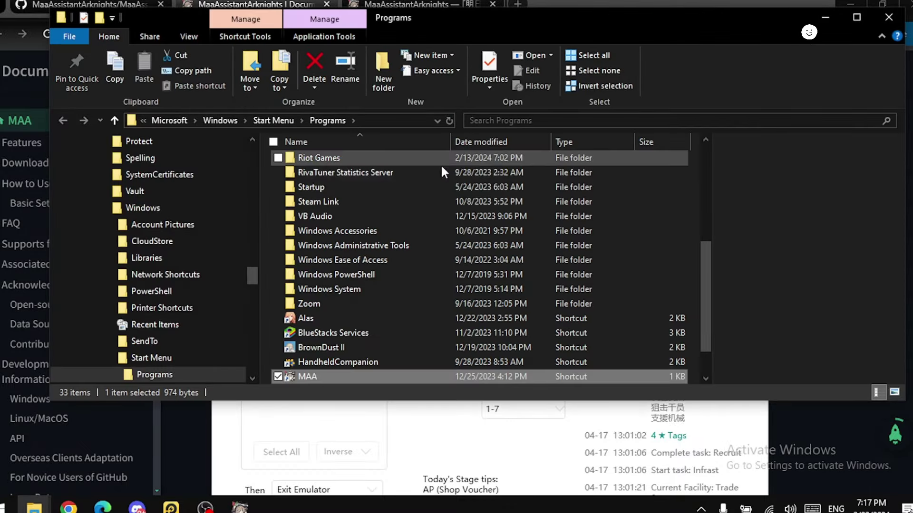
Open the folder containing MAA.exe from the MAA shortcut, view its contents and minimize File Explorer.
scroll(373, 322, down, 1)
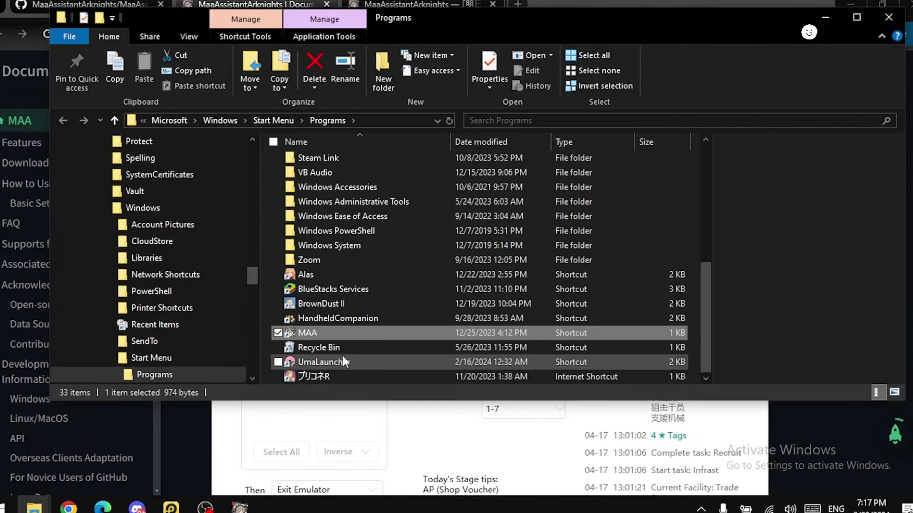
right_click(329, 331)
click(258, 99)
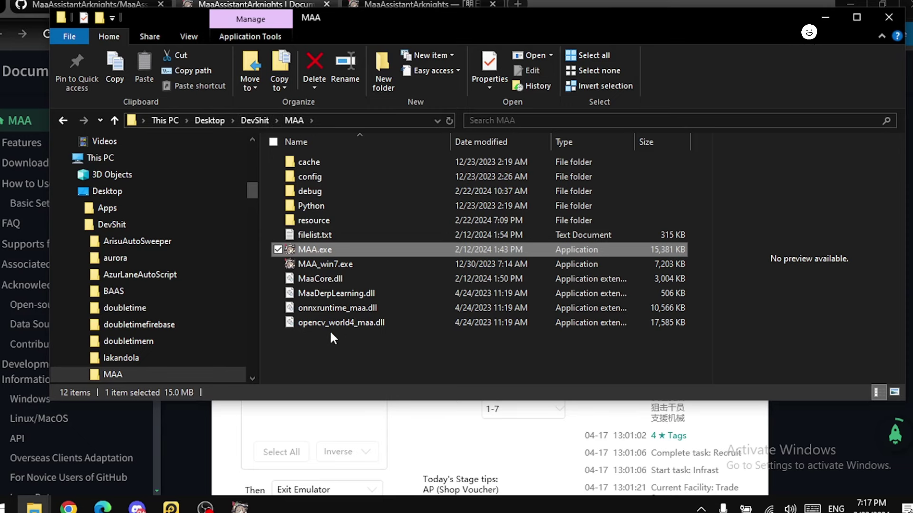
click(354, 342)
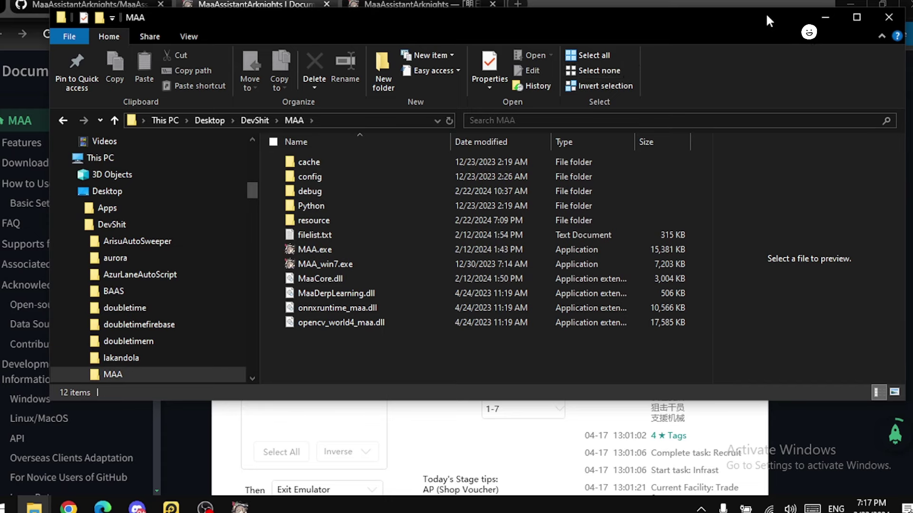
drag(765, 12, 715, 35)
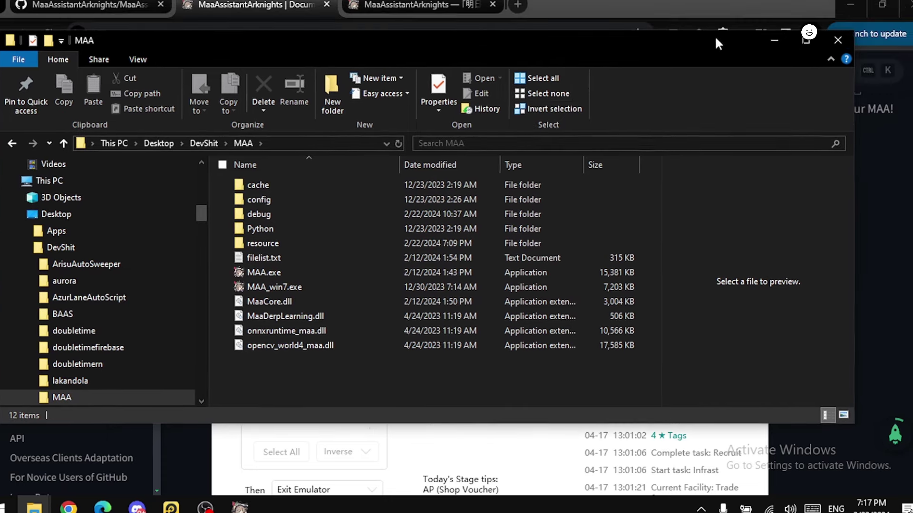
click(776, 39)
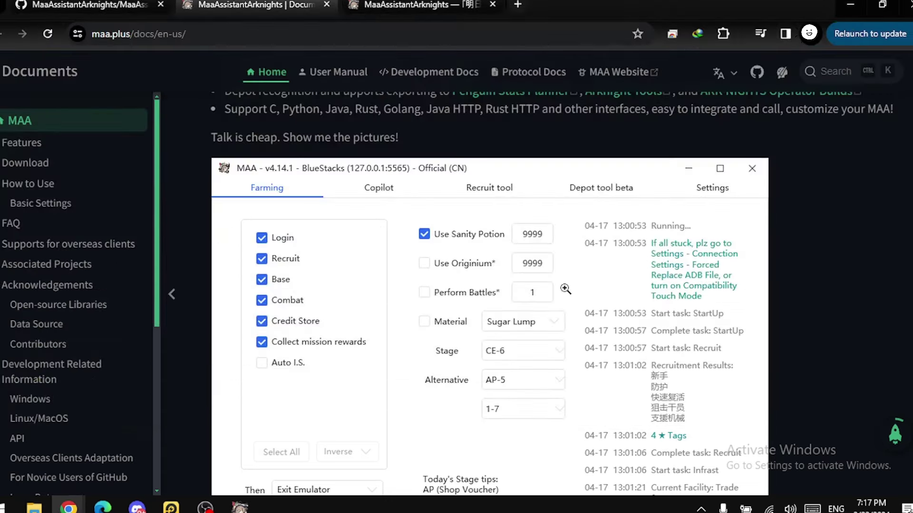
Read the documentation from the Copilot screenshot through the Download, Basic Settings and FAQ sections.
scroll(564, 289, down, 1)
scroll(564, 289, down, 4)
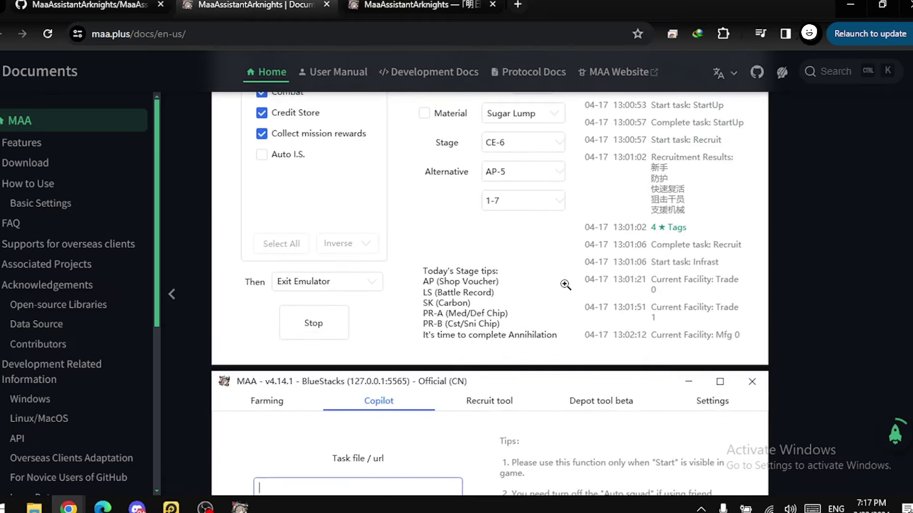
scroll(565, 285, down, 3)
scroll(564, 283, down, 4)
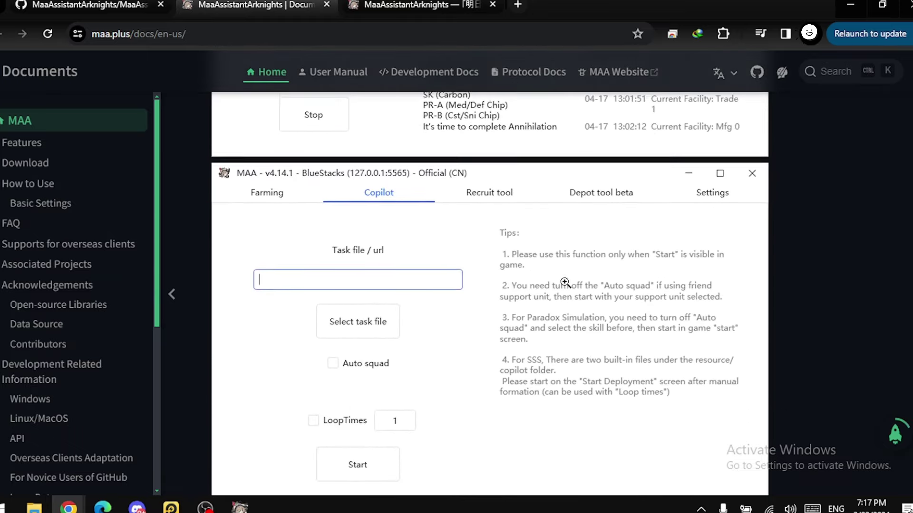
scroll(567, 279, down, 7)
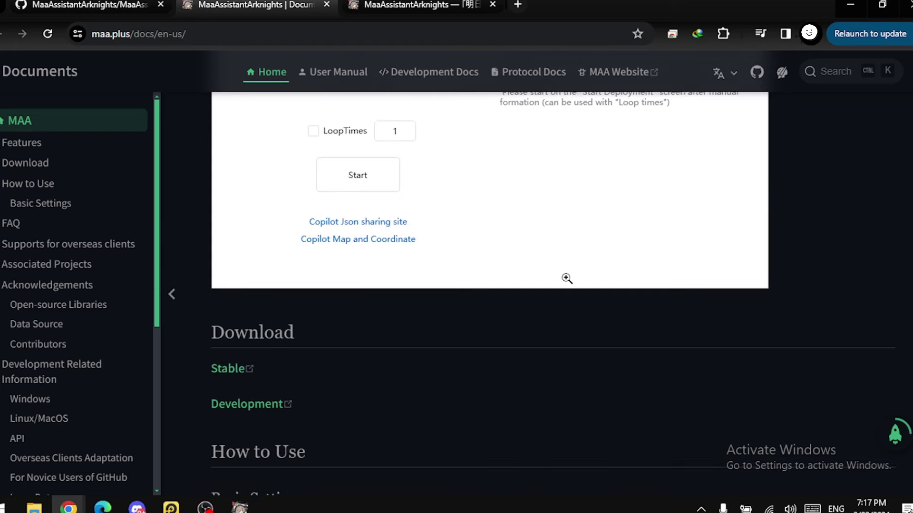
scroll(568, 284, down, 4)
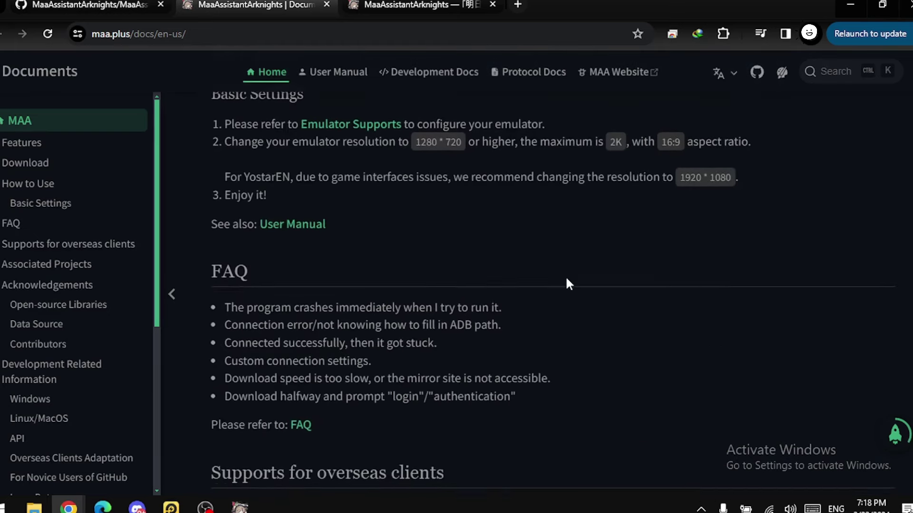
scroll(569, 284, up, 4)
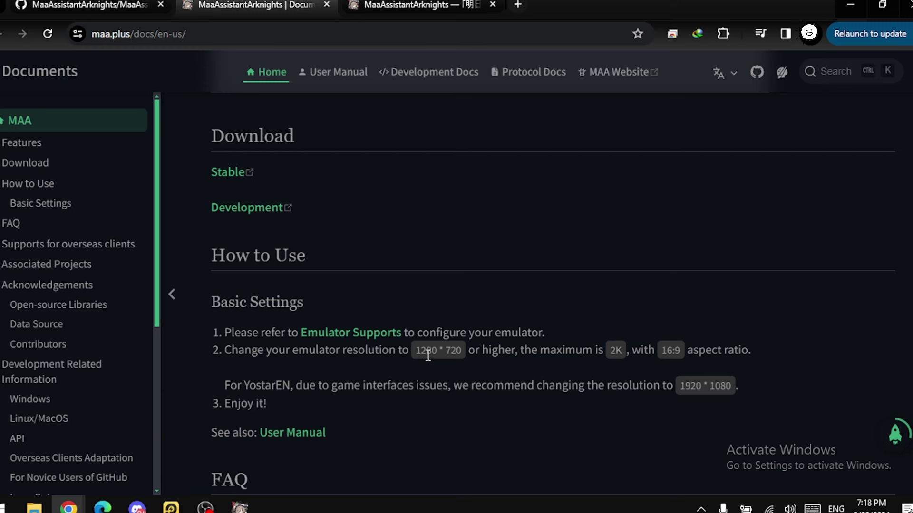
Glance at LDPlayer and highlight the 1280 * 720 emulator resolution and the YostarEN client name in Basic Settings.
click(172, 508)
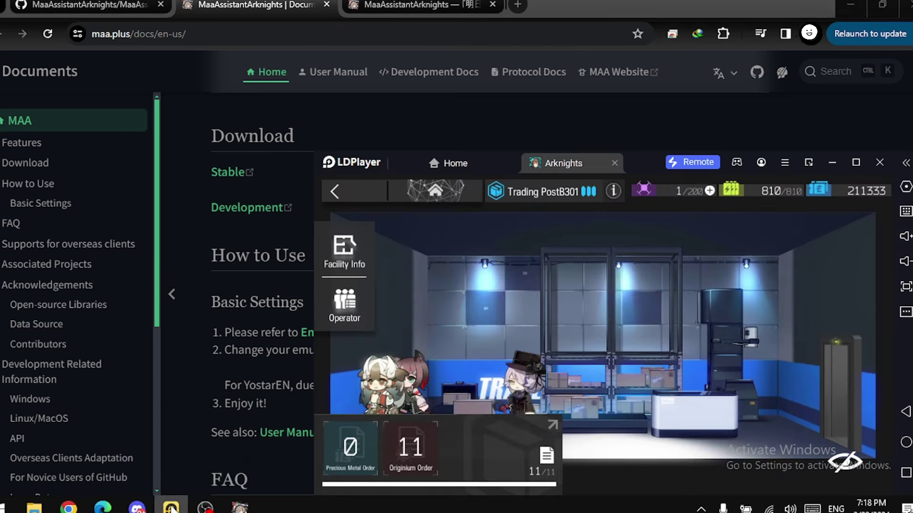
click(287, 278)
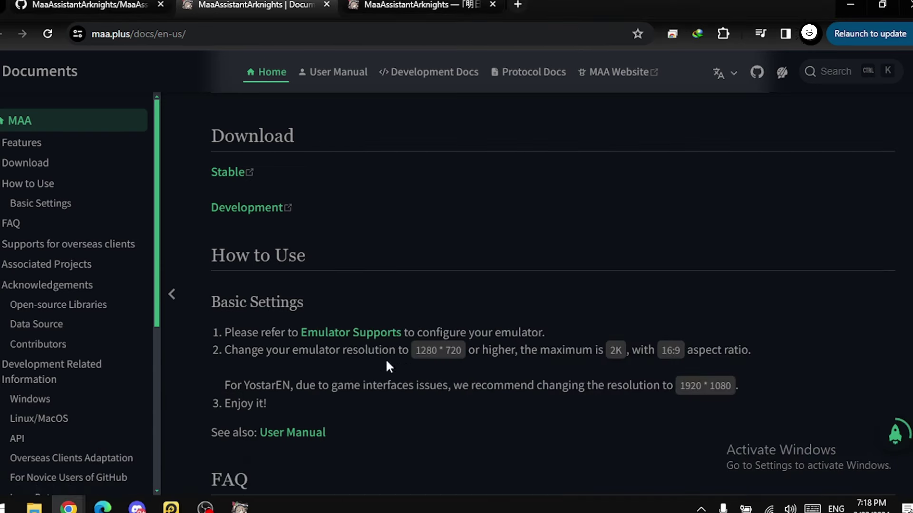
drag(414, 351, 466, 350)
double_click(496, 350)
click(592, 394)
double_click(252, 382)
Switch to MAA and check the Client Type in its Client settings.
click(167, 508)
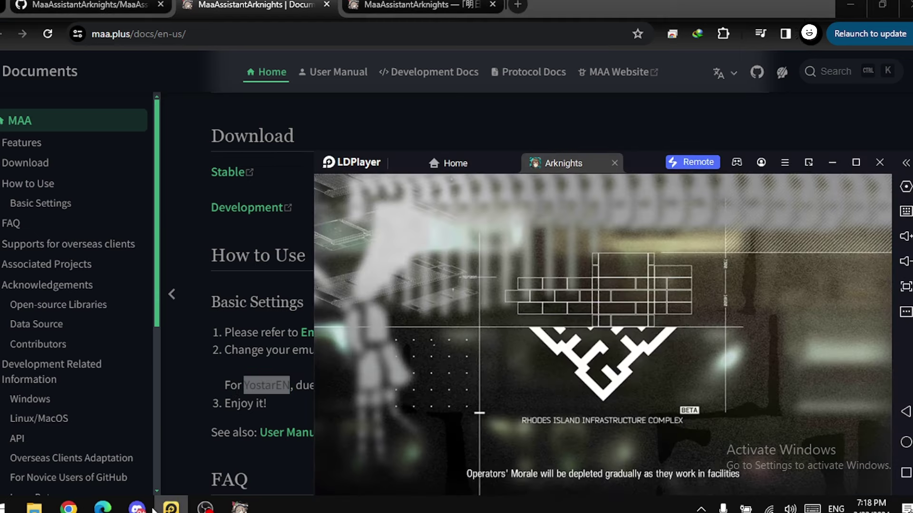
click(245, 506)
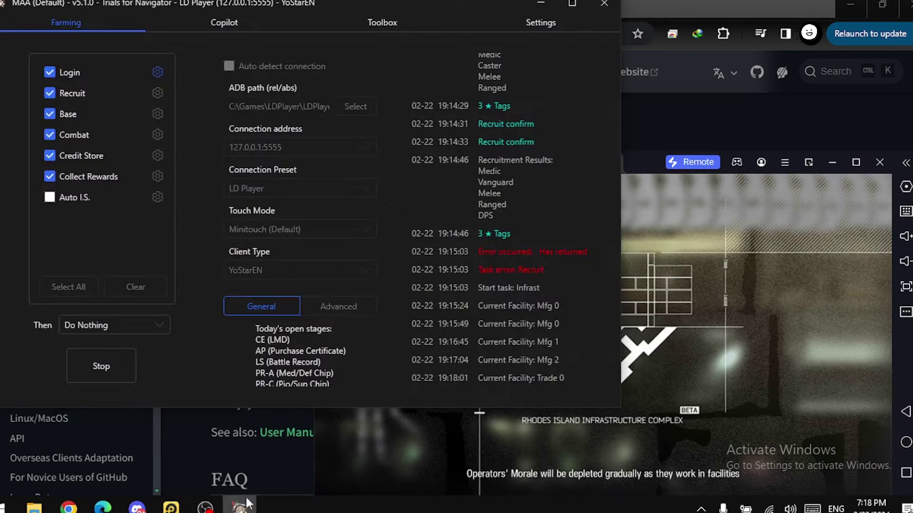
click(549, 25)
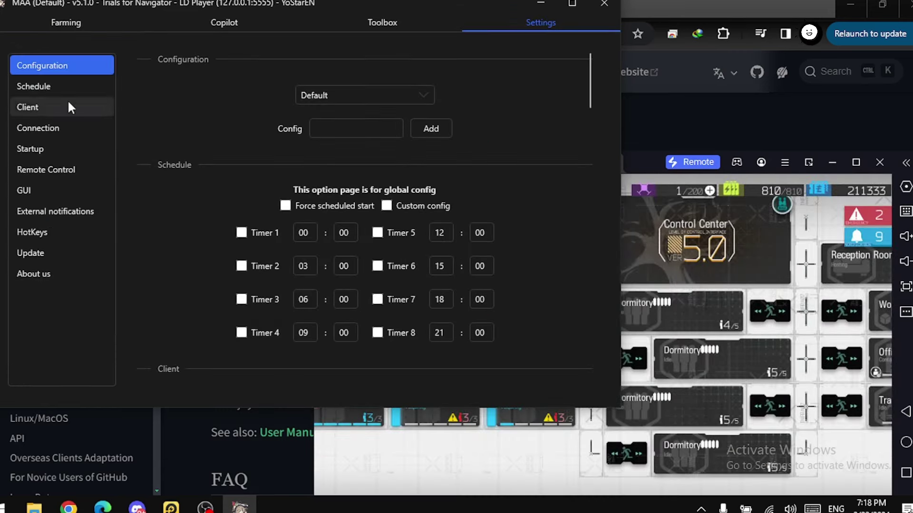
click(44, 110)
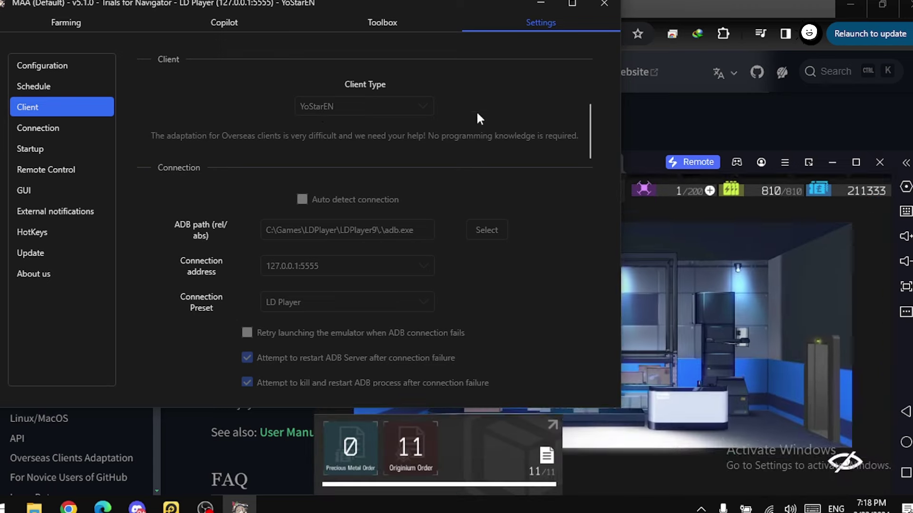
Return to the documentation in Chrome, highlight the 1920 * 1080 resolution recommended for YostarEN and skim the sections below.
click(746, 12)
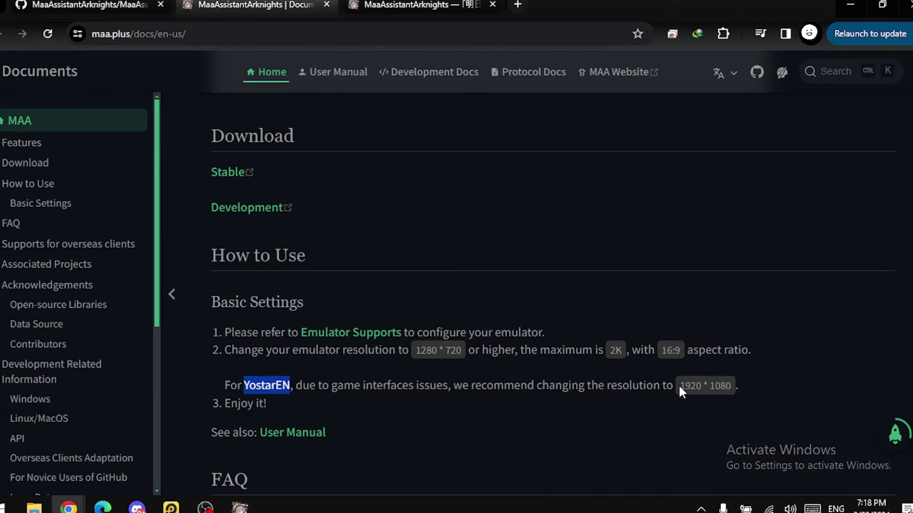
drag(678, 386, 729, 387)
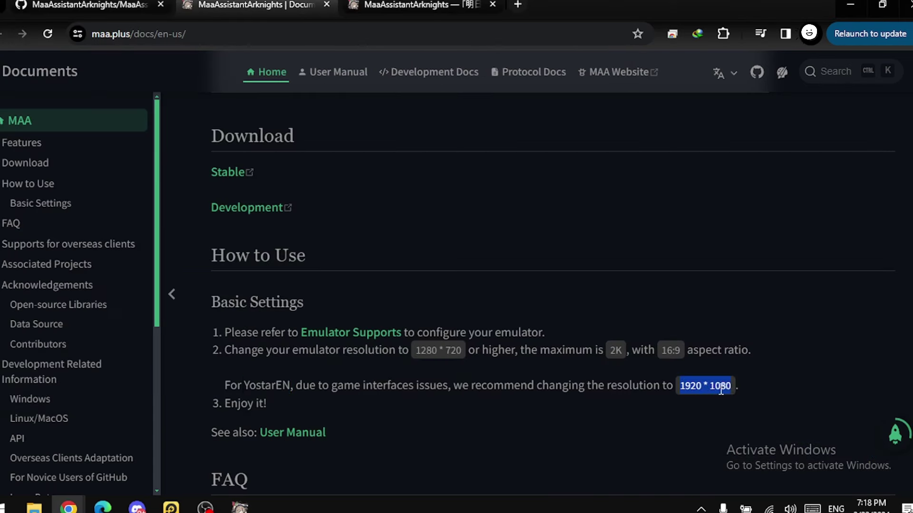
scroll(402, 398, down, 10)
scroll(406, 354, up, 4)
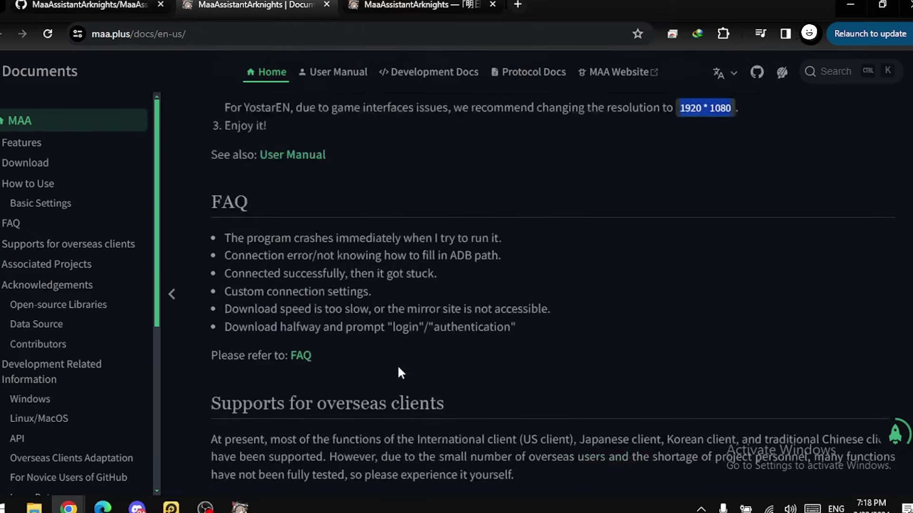
scroll(397, 364, up, 3)
Switch to MAA and view the Recruit task's general settings on the Farming page.
click(240, 506)
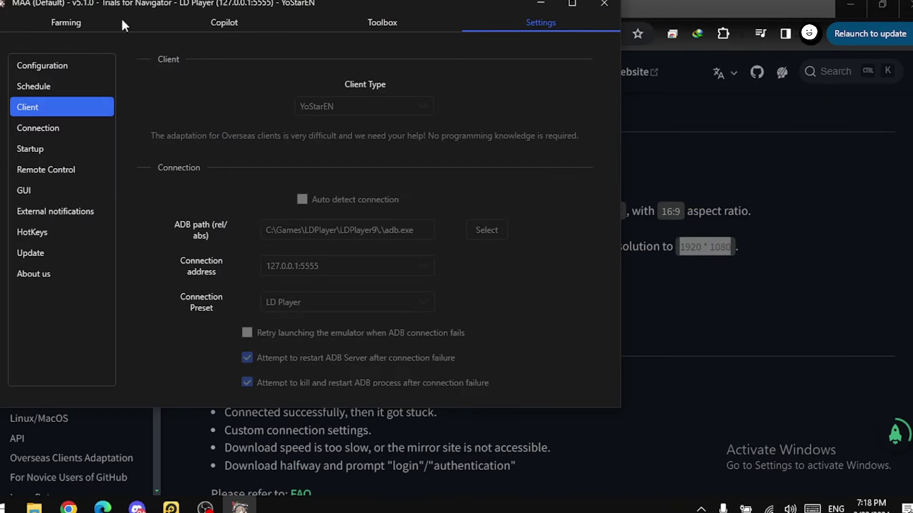
click(66, 21)
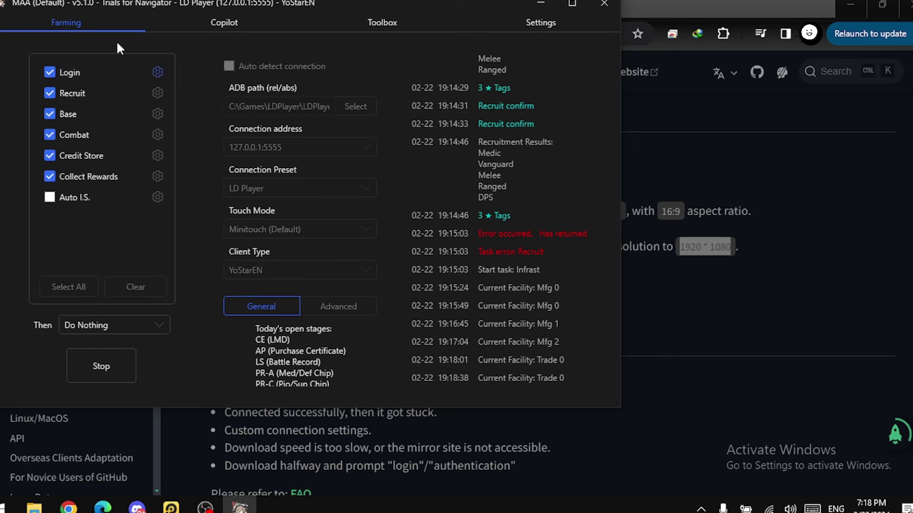
click(158, 96)
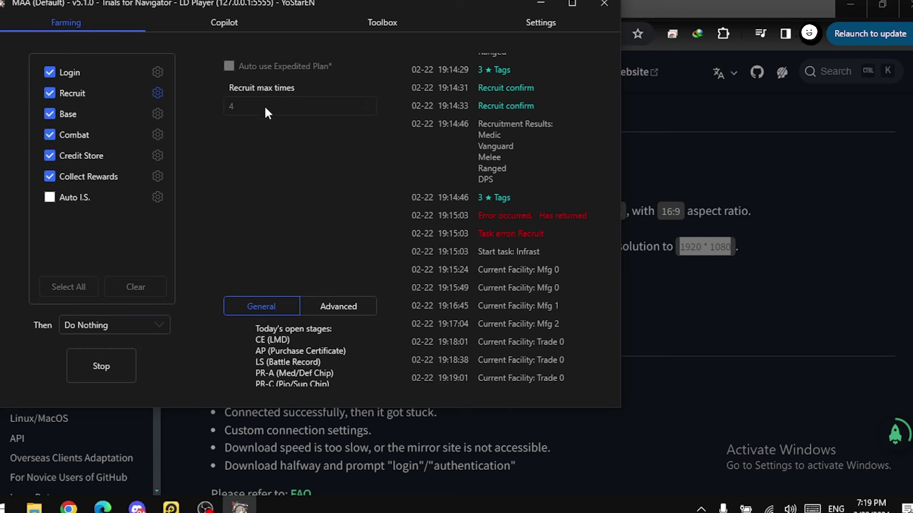
Stop MAA's running tasks and leave the Base in Arknights for the home screen.
click(170, 507)
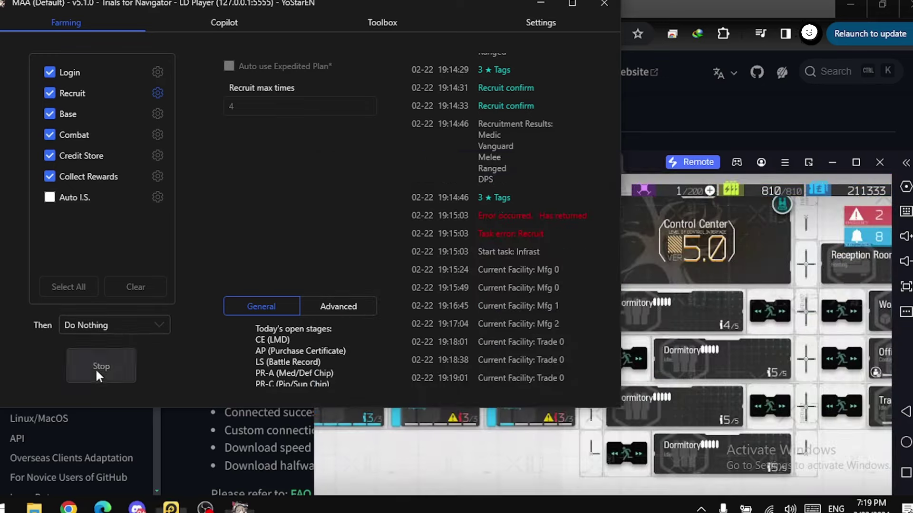
click(98, 373)
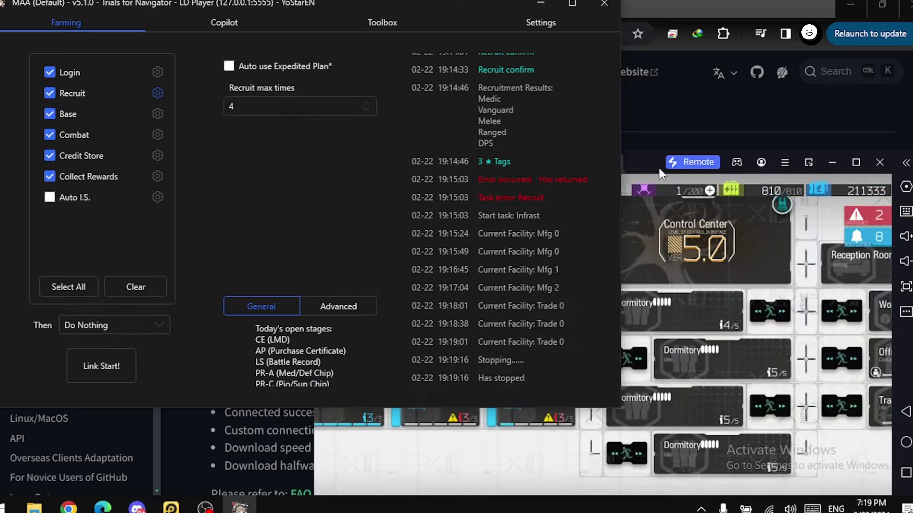
click(447, 190)
click(350, 250)
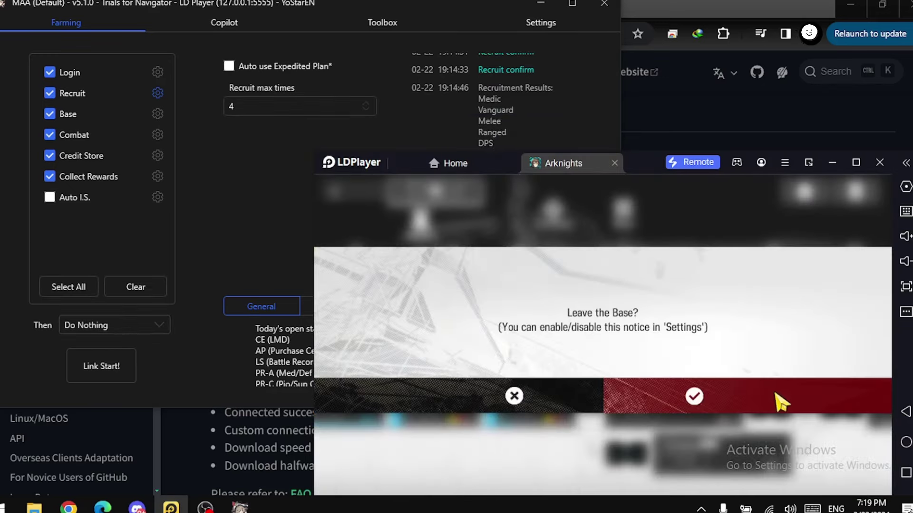
click(776, 401)
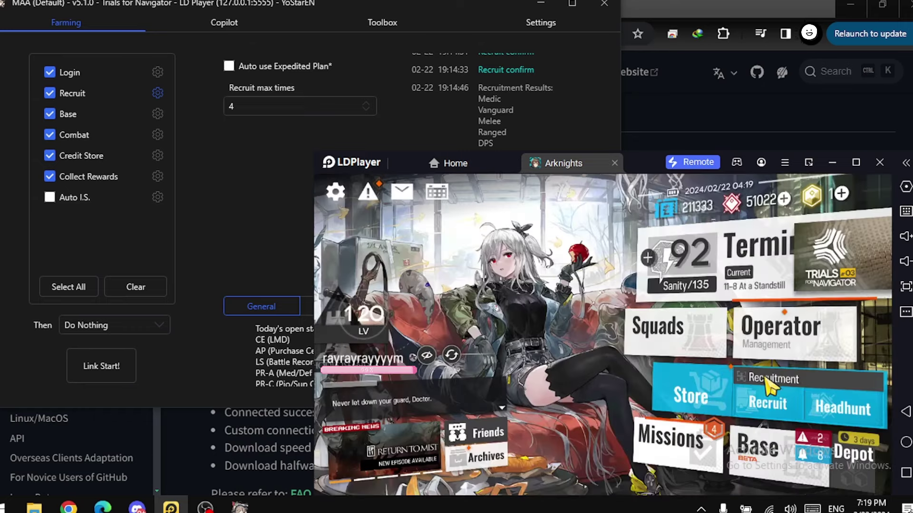
Open the Arknights Recruit screen, view the Expedite prompt for recruitment slot 1 and cancel it.
click(770, 406)
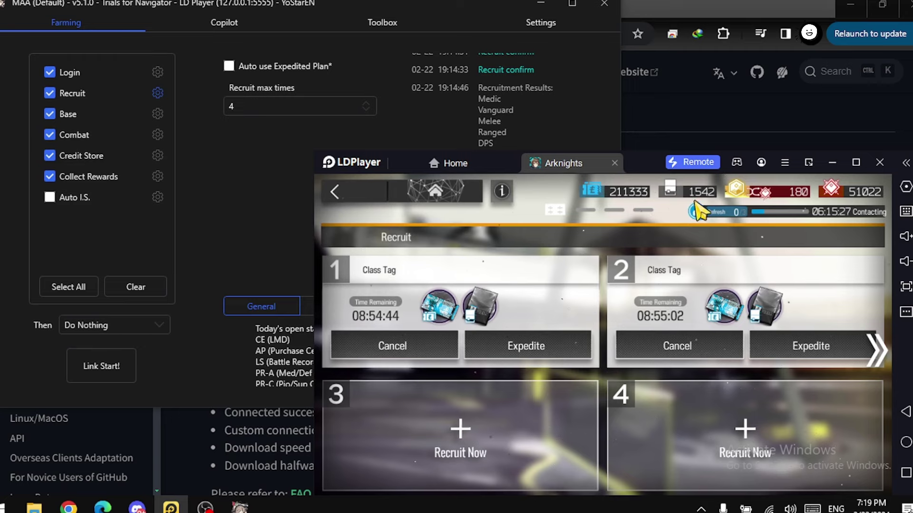
click(510, 354)
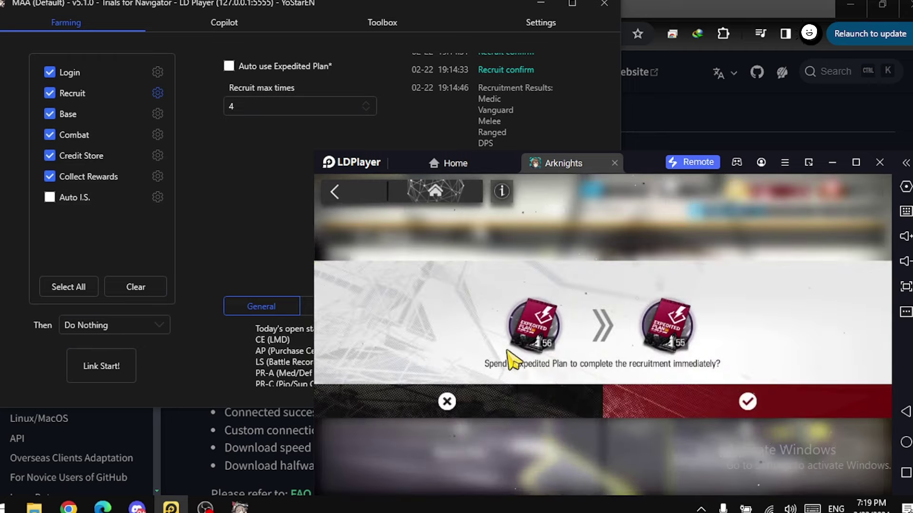
click(526, 406)
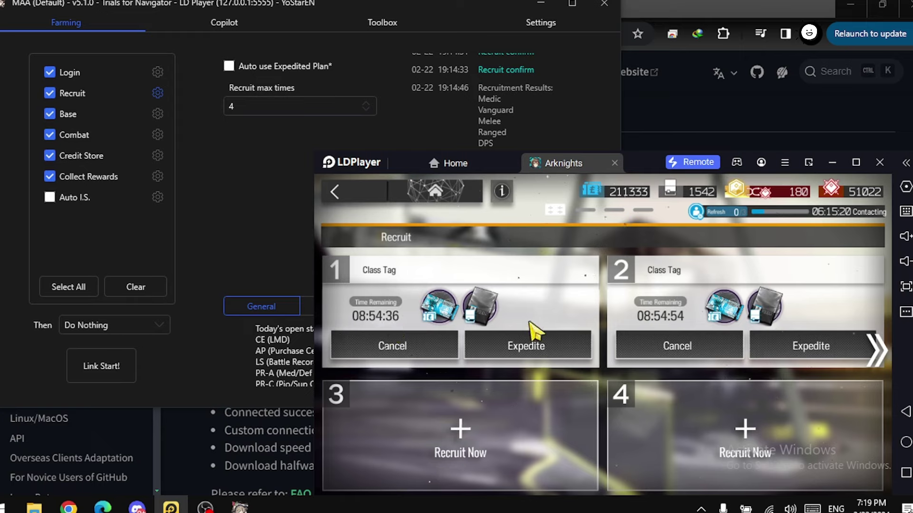
Open recruitment slot 3 in Arknights and leave it without recruiting, and review the recruitment entries in MAA's log.
click(456, 416)
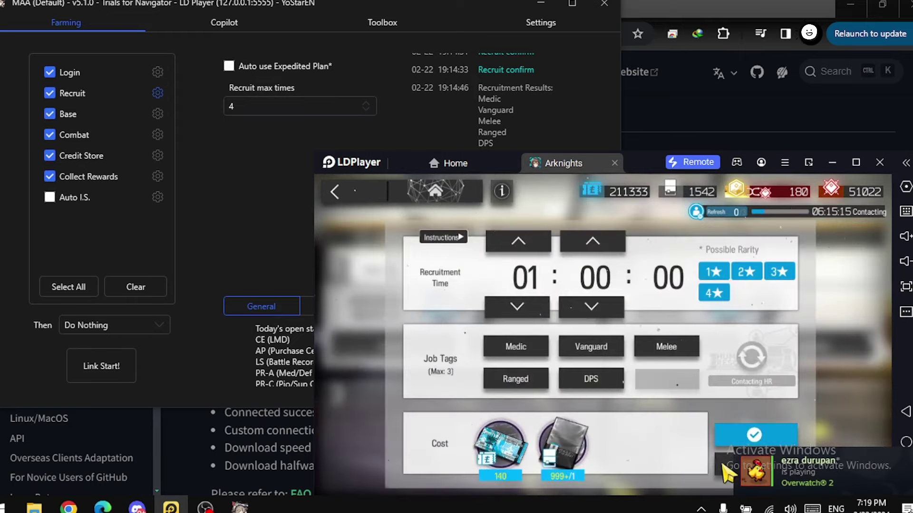
click(742, 435)
click(270, 224)
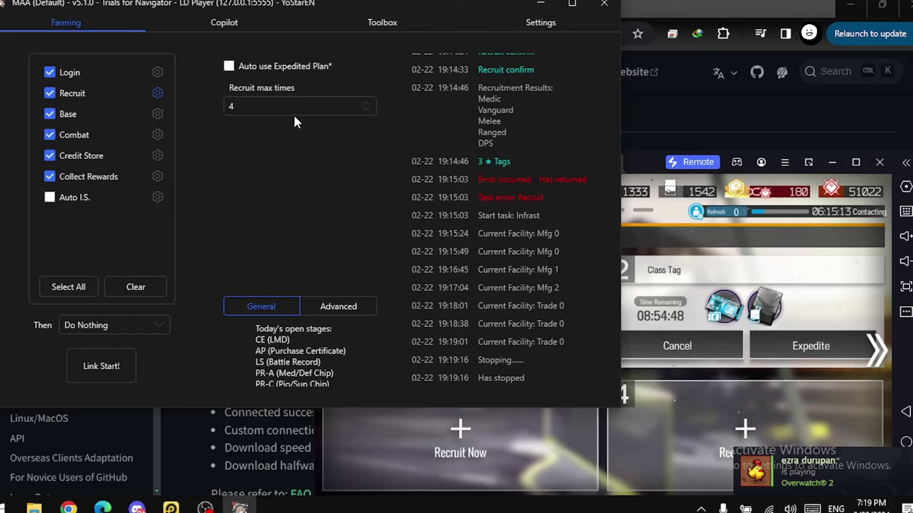
scroll(496, 161, up, 3)
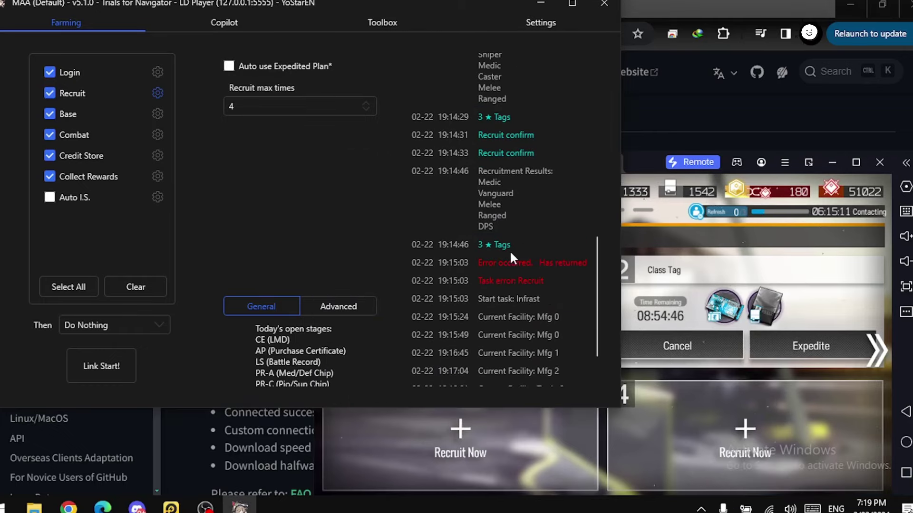
scroll(511, 254, up, 6)
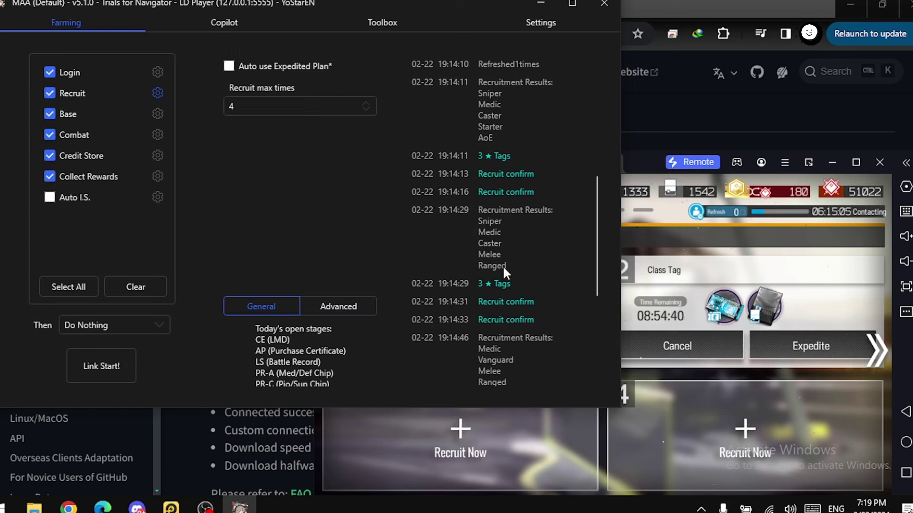
Switch to the MAA documentation in Chrome and skim the sections from How to Use through Supports for overseas clients to Open-source Libraries.
click(689, 9)
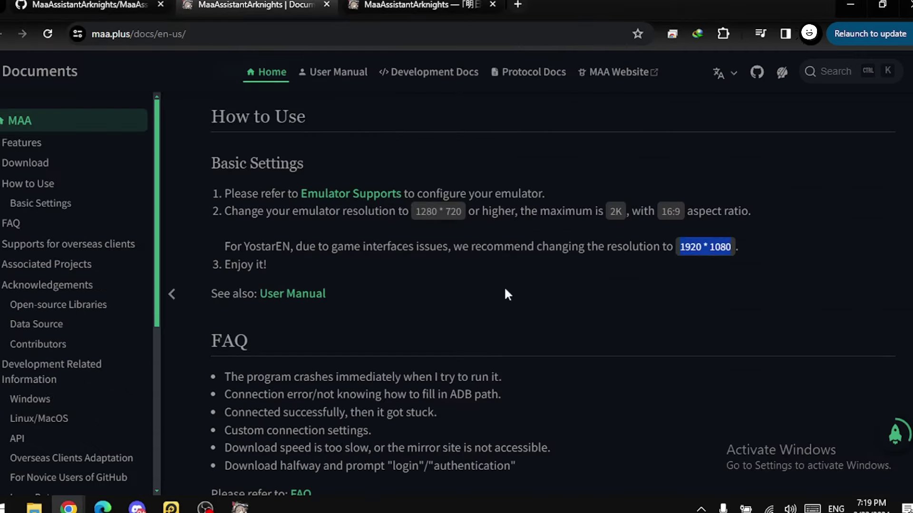
scroll(418, 288, down, 10)
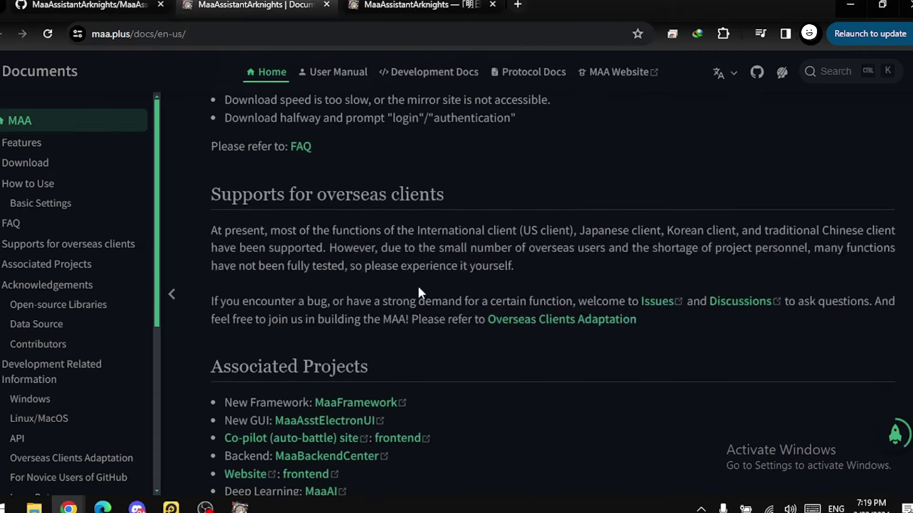
scroll(419, 284, up, 1)
scroll(418, 284, down, 4)
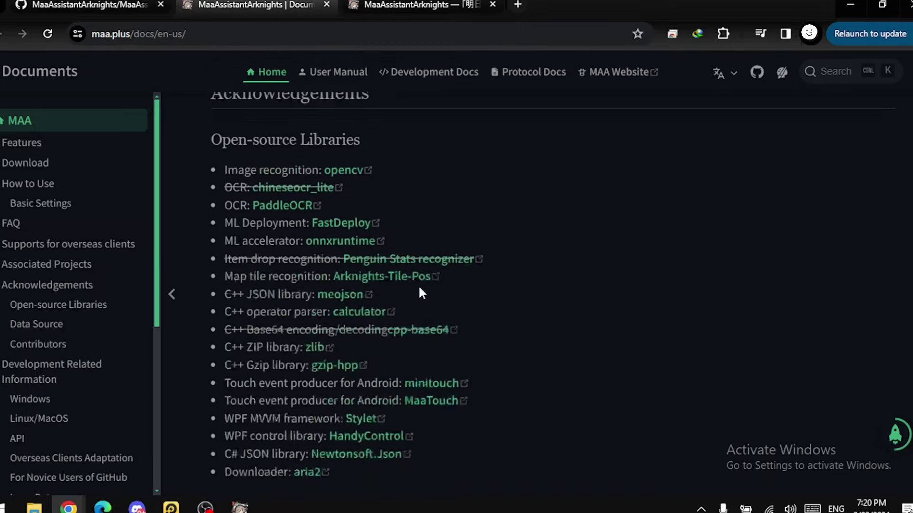
scroll(298, 476, up, 15)
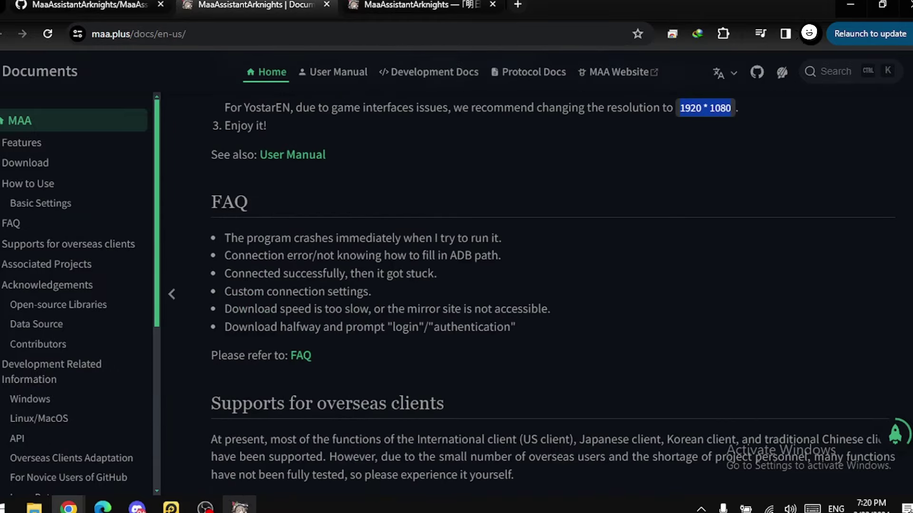
Switch to MAA and set the Base task's Drone Usage to Orundums and its Morale Threshold to 20%.
click(240, 508)
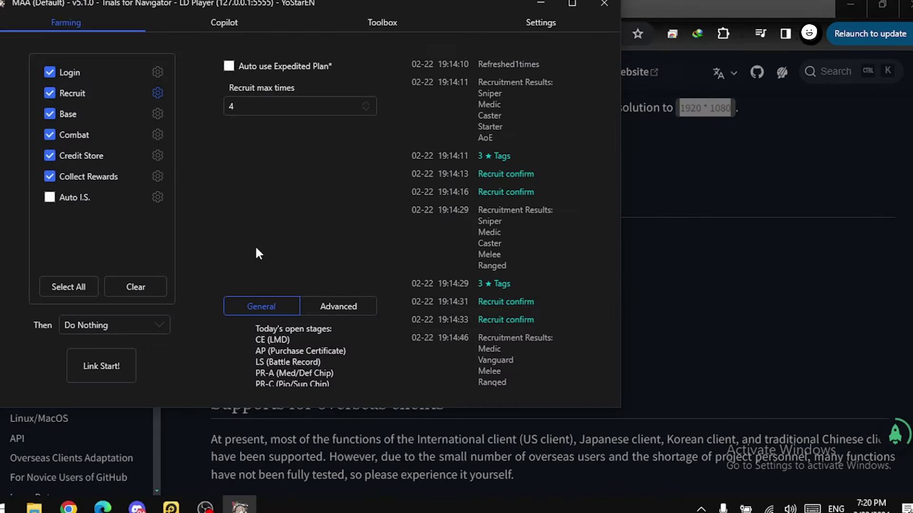
click(158, 114)
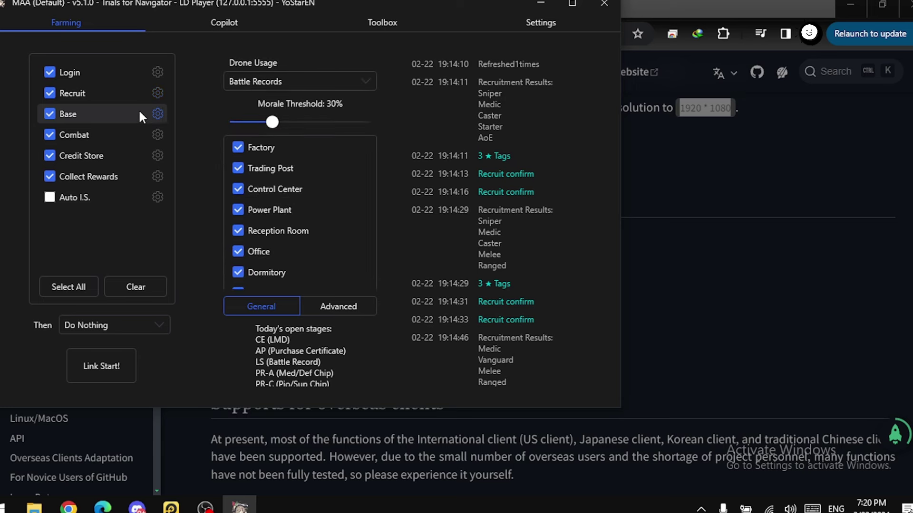
click(257, 78)
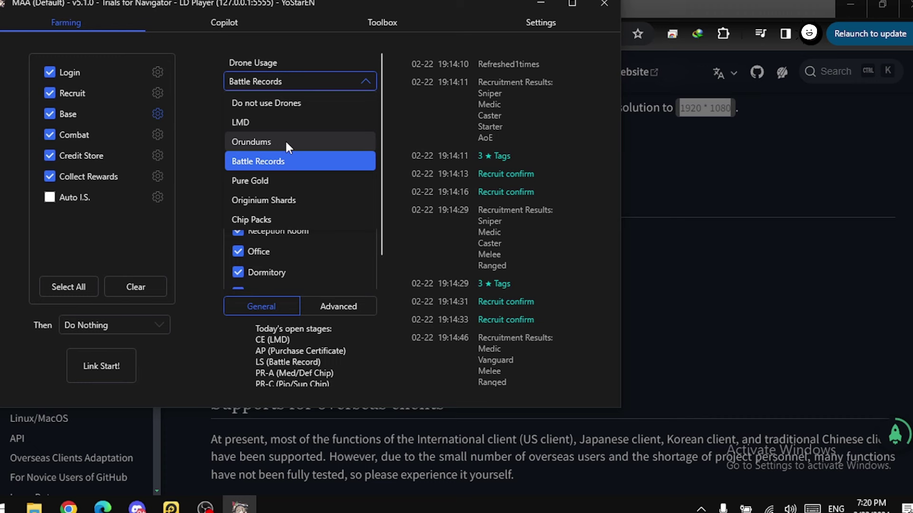
click(270, 142)
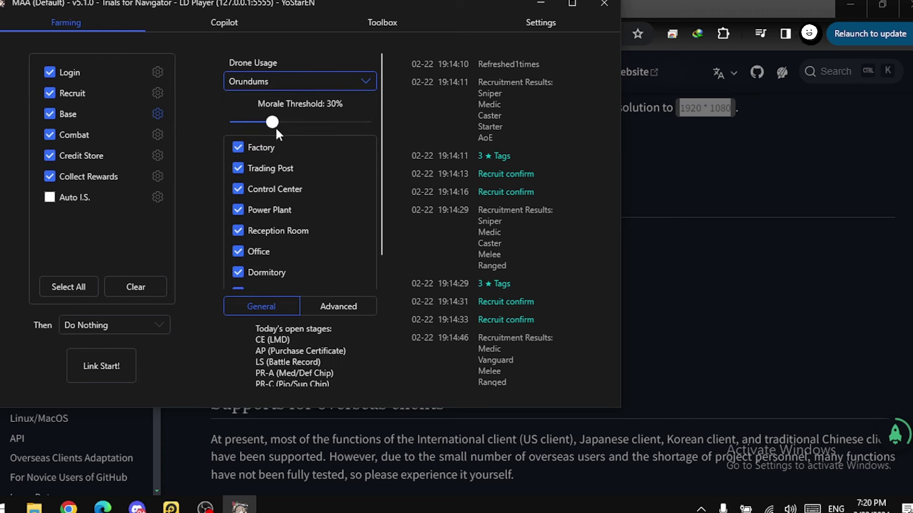
drag(271, 123, 256, 134)
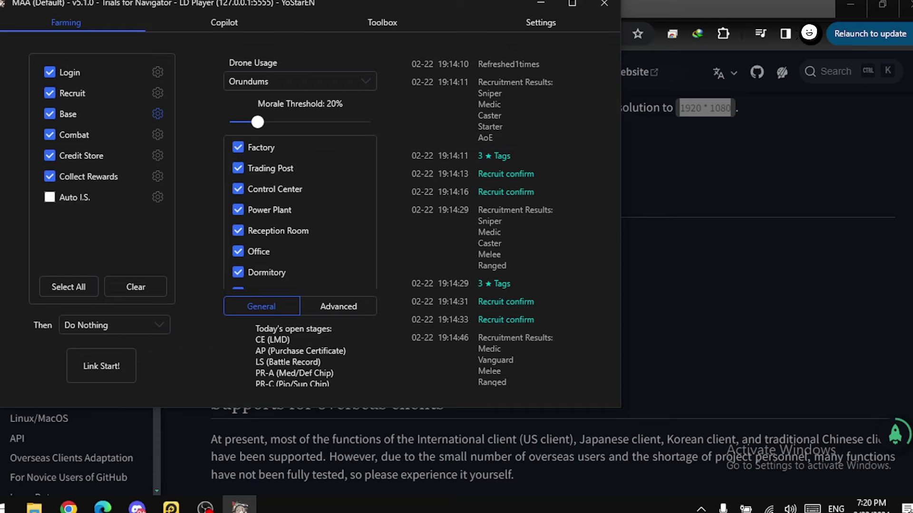
Switch to Arknights in LDPlayer and go from the Recruit screen to the home screen.
key(alt+Tab)
click(430, 192)
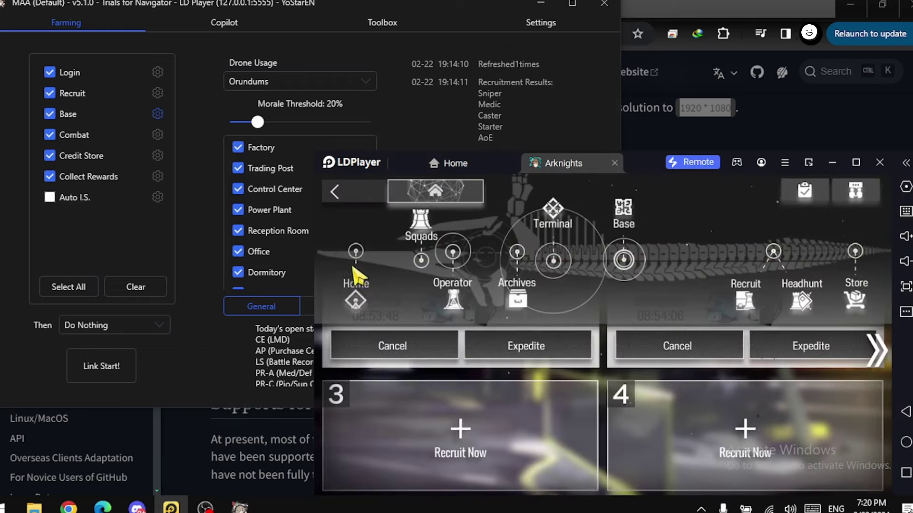
click(356, 278)
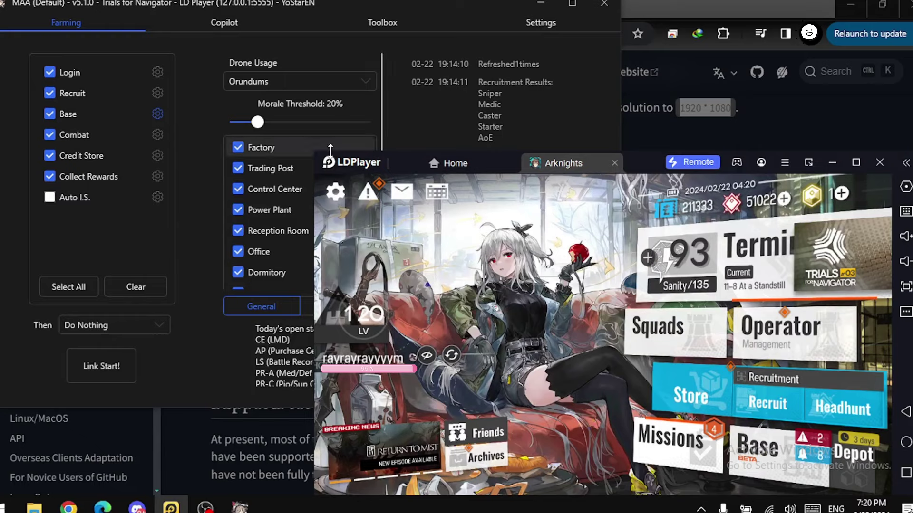
Switch to MAA and look through the facilities listed in the Base task's general settings, down to Training Room.
click(272, 230)
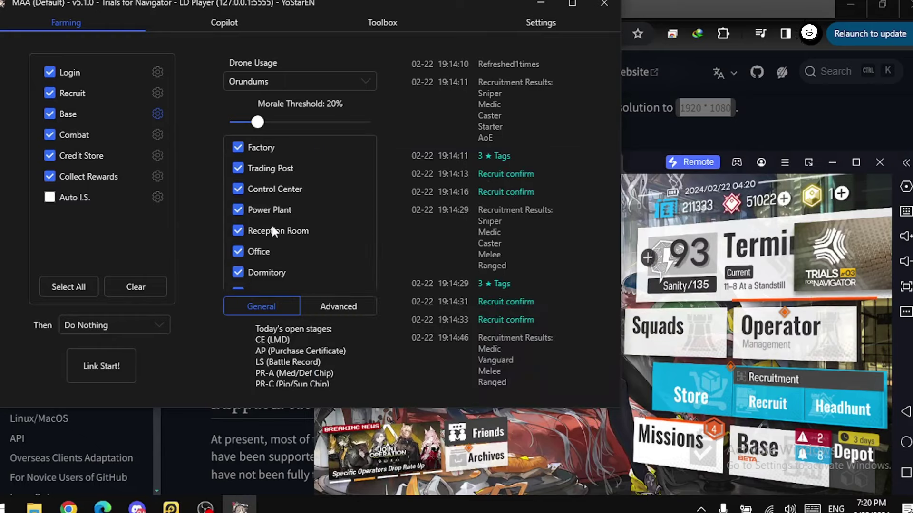
scroll(380, 211, down, 1)
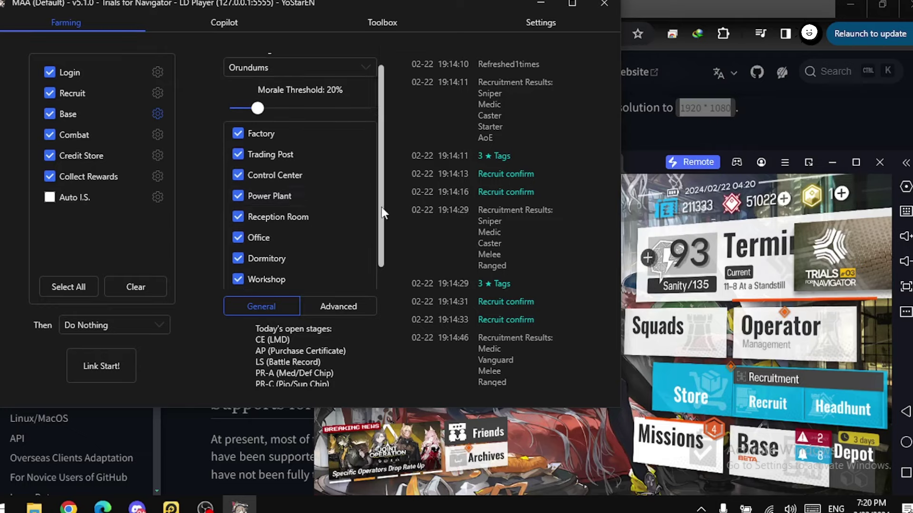
scroll(380, 212, down, 2)
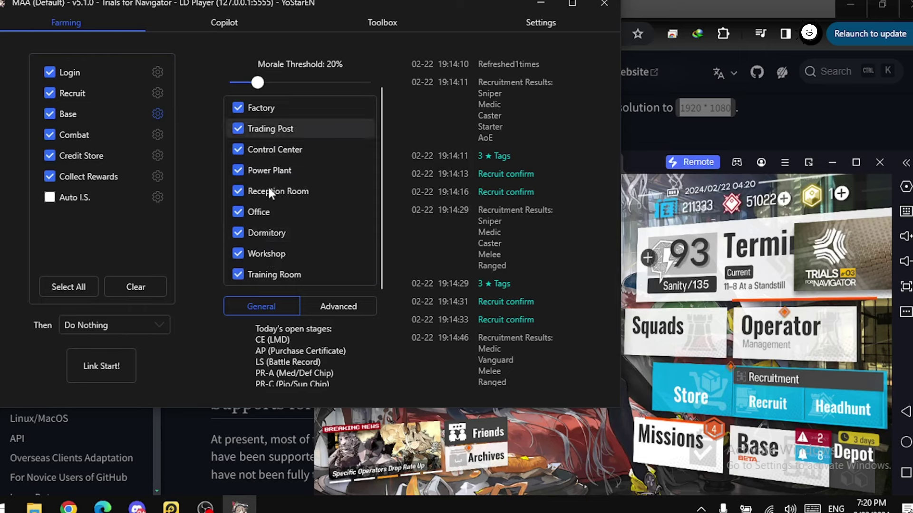
Enable Originium Shard auto replenishment in the Base task's advanced settings, with Trust farming in Dormitory switched off.
click(329, 307)
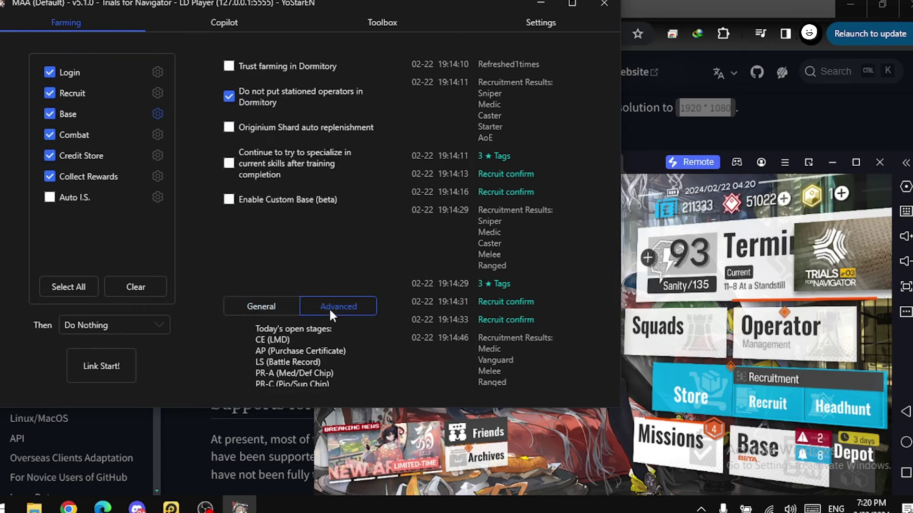
click(268, 68)
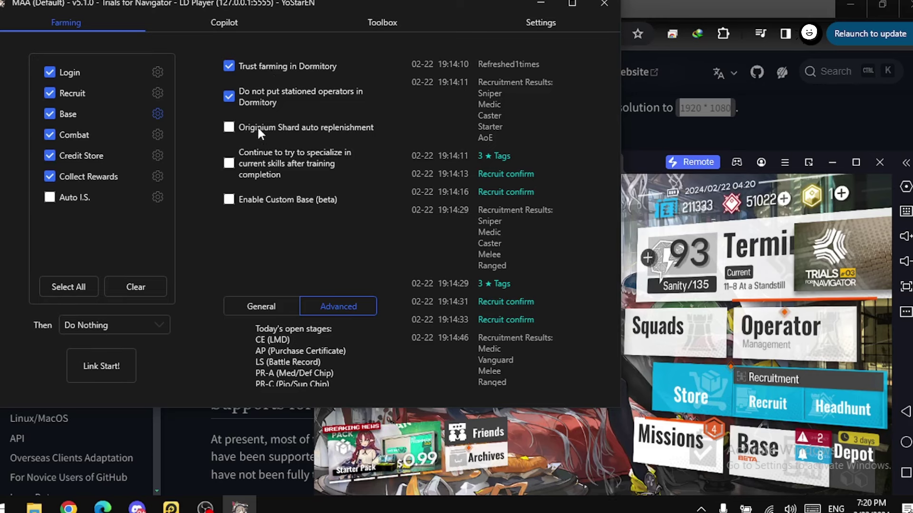
click(231, 65)
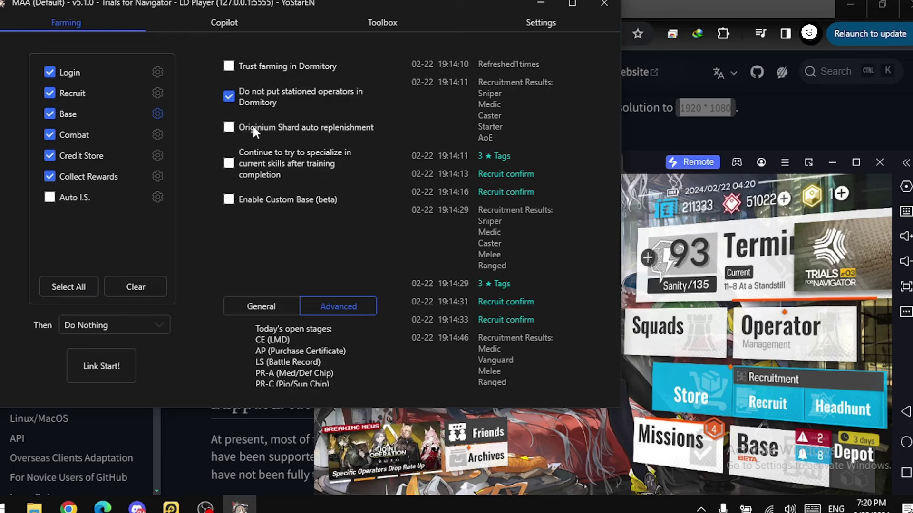
click(229, 127)
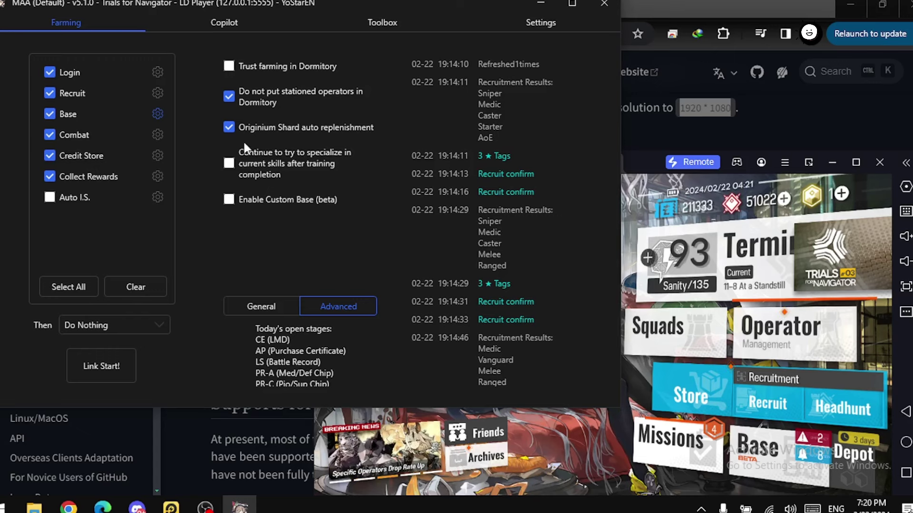